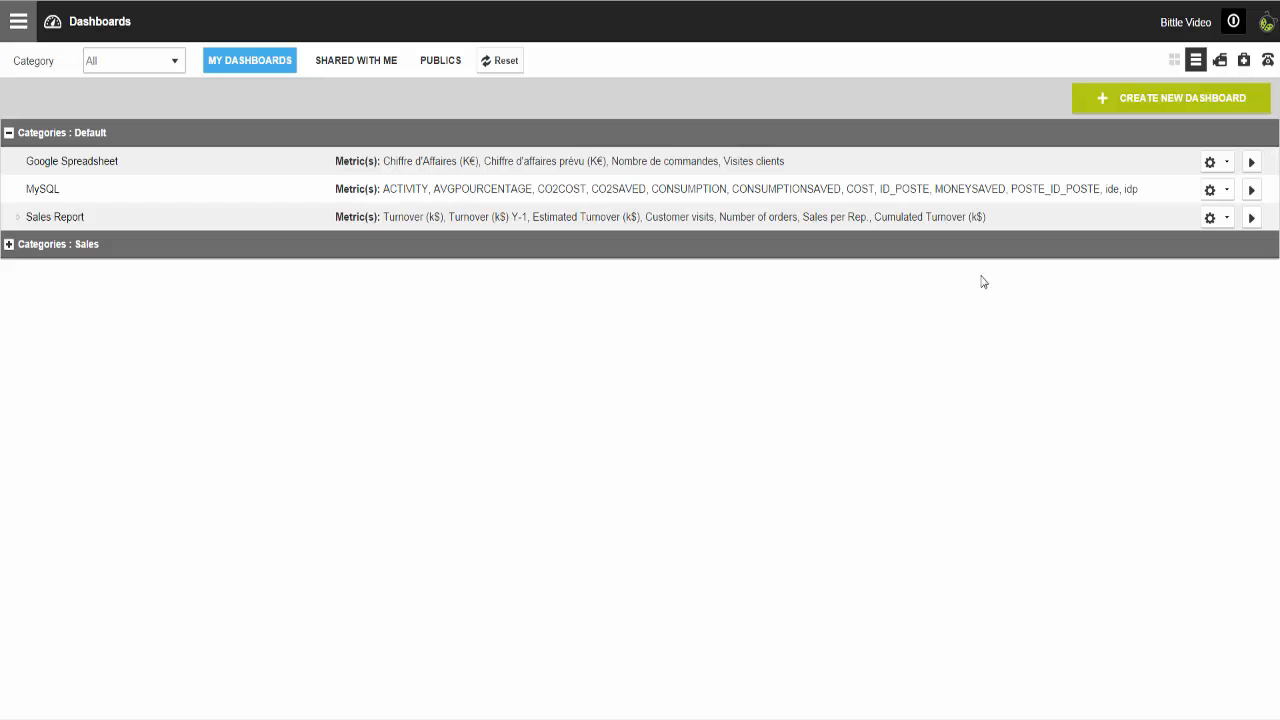
Start a new publication of the Sales Report dashboard and enter the contact's e-mail.
click(1220, 219)
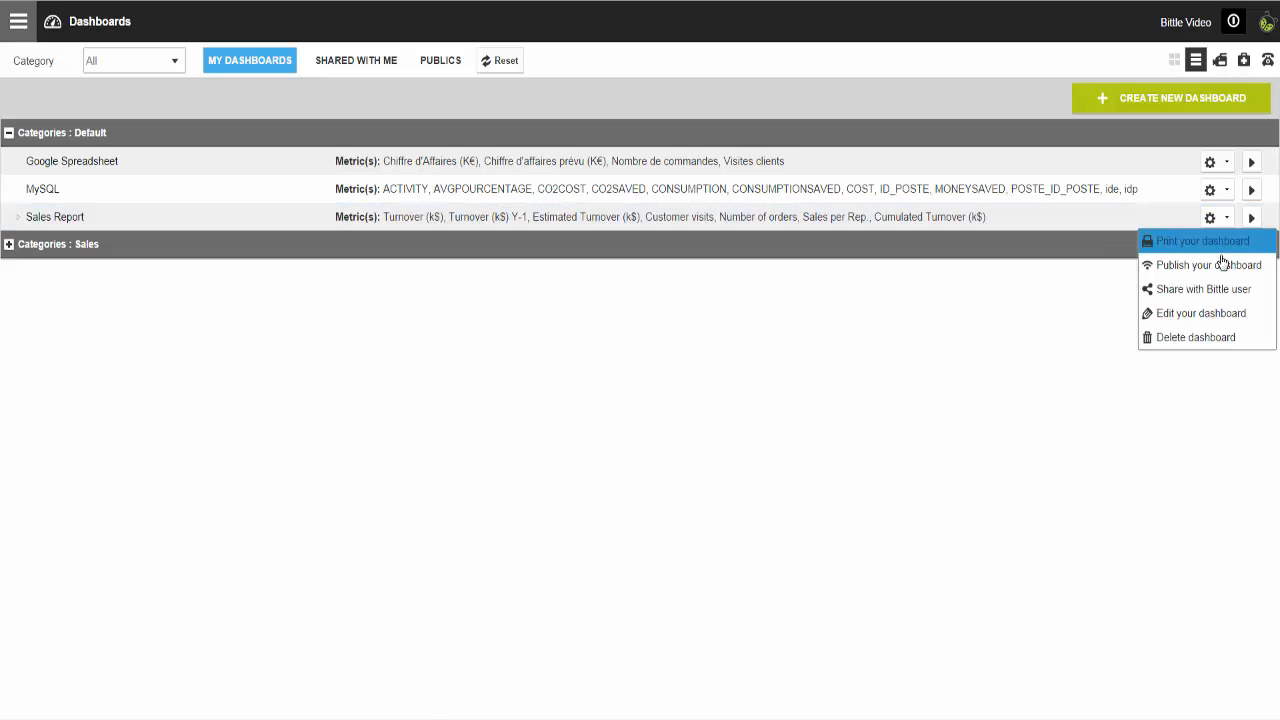
click(1216, 273)
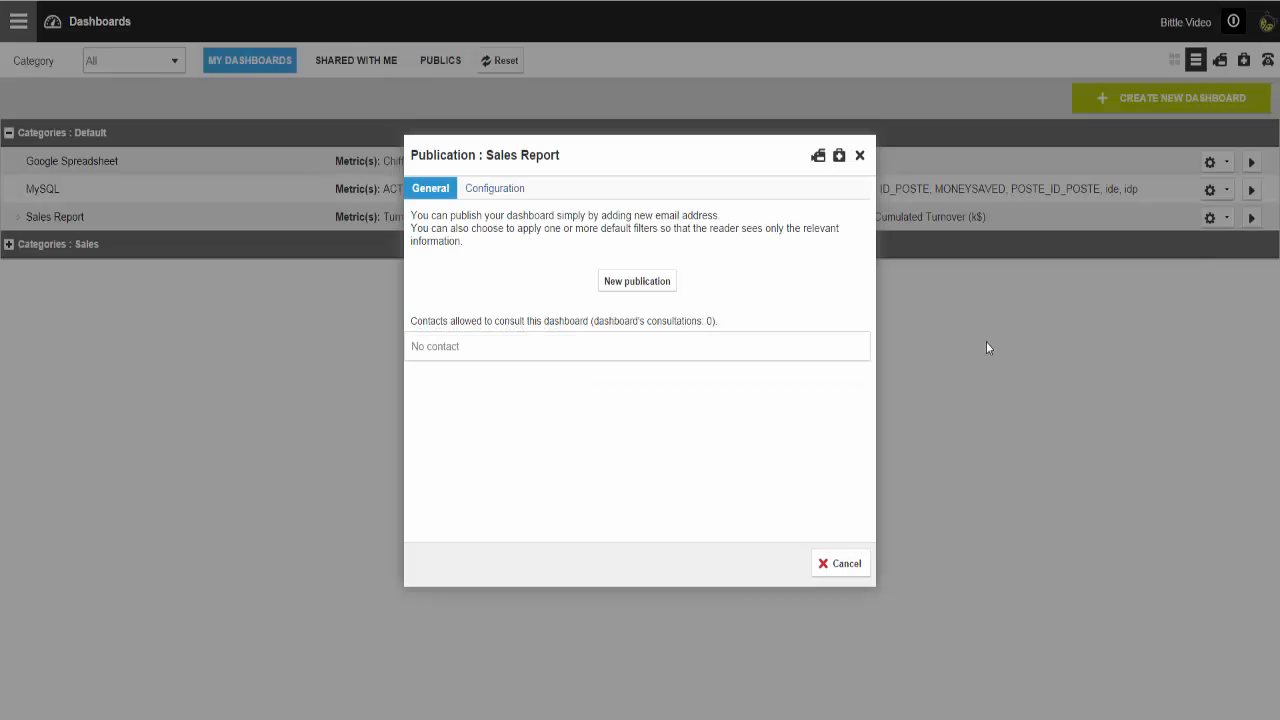
click(637, 282)
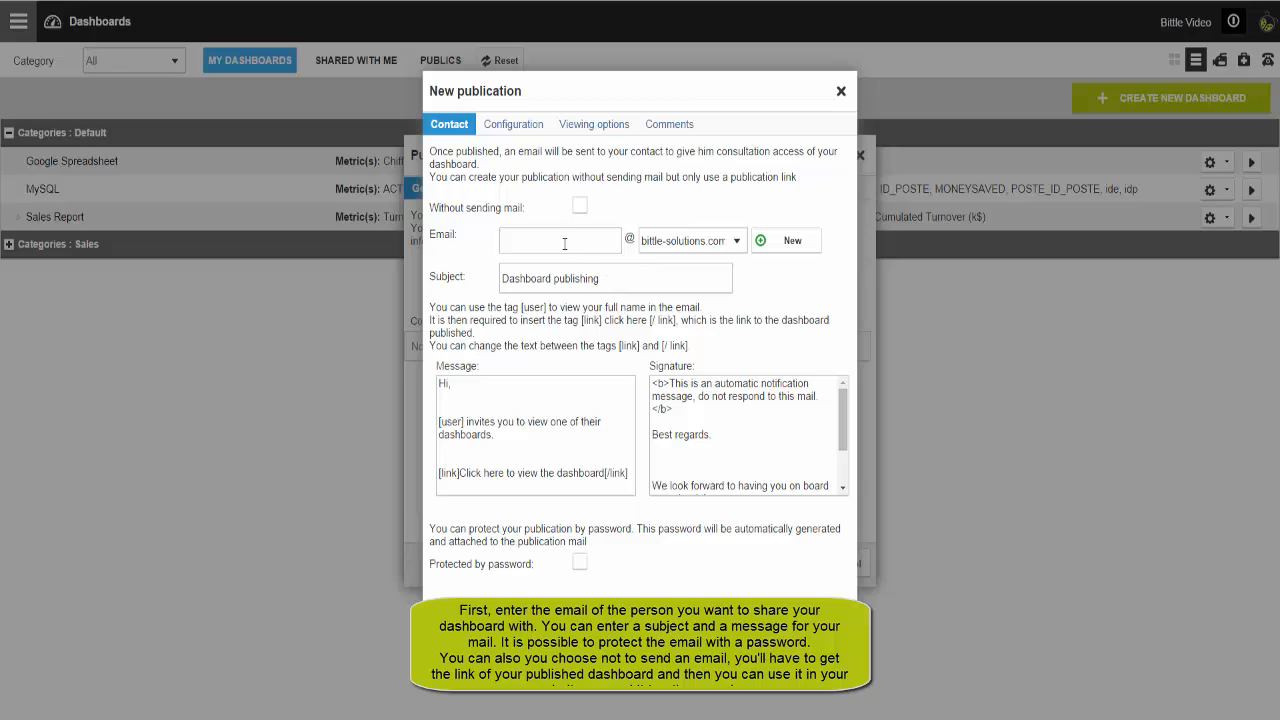
click(564, 244)
key(ctrl+v)
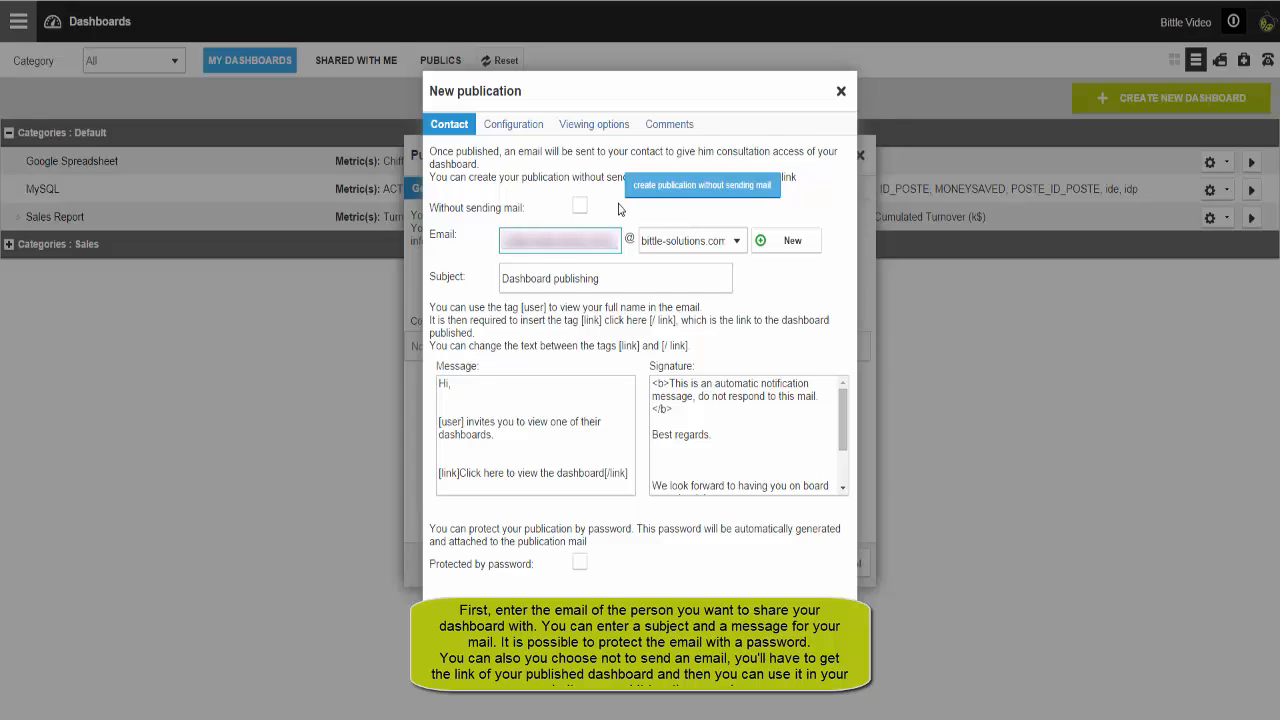
click(781, 251)
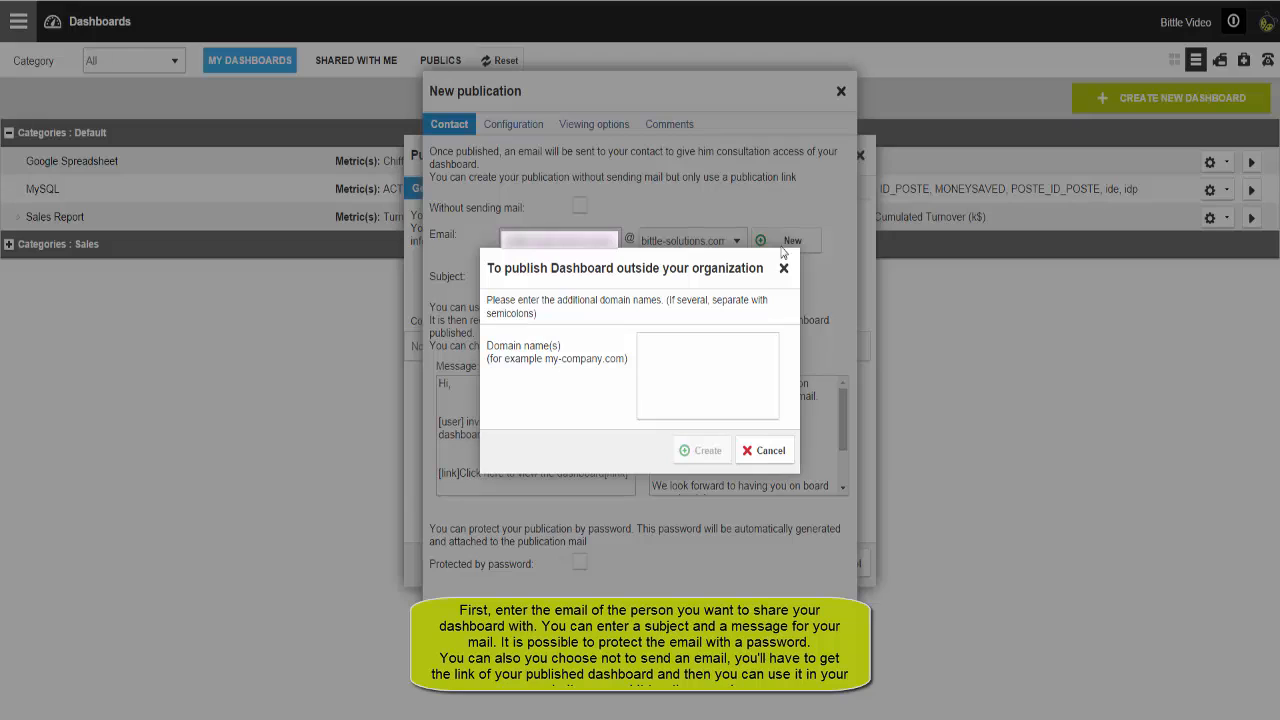
click(763, 452)
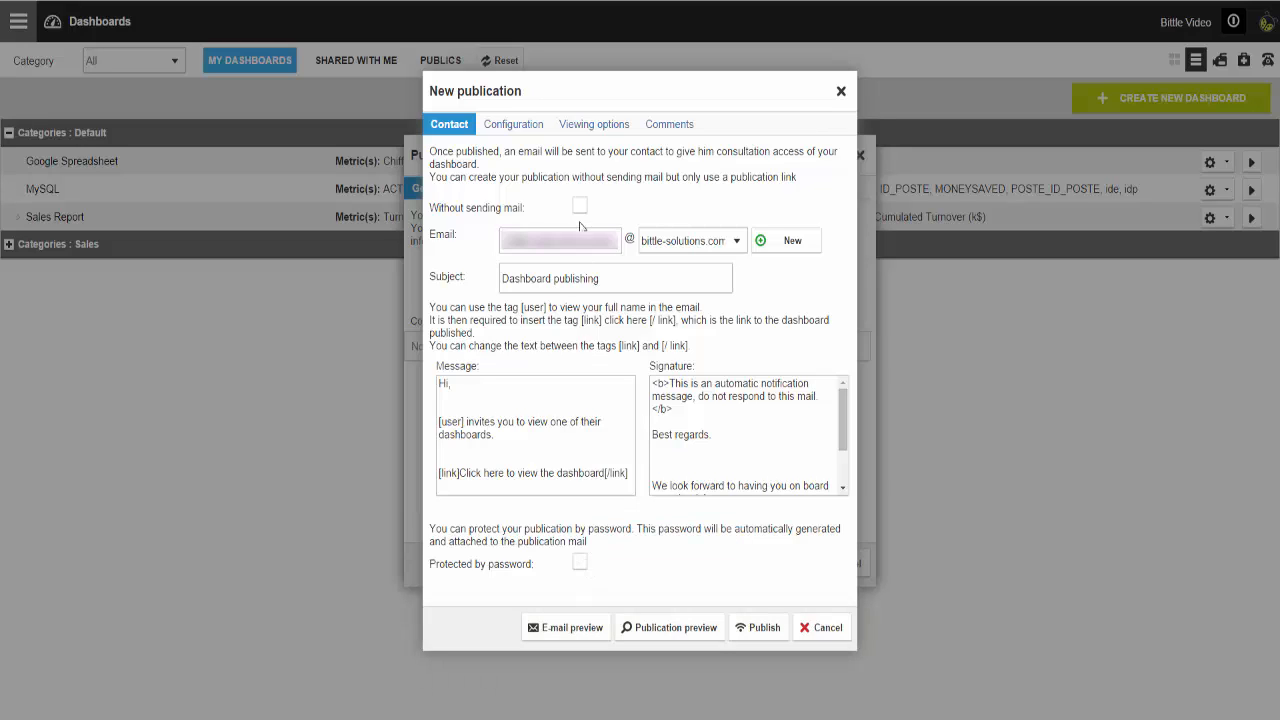
click(579, 208)
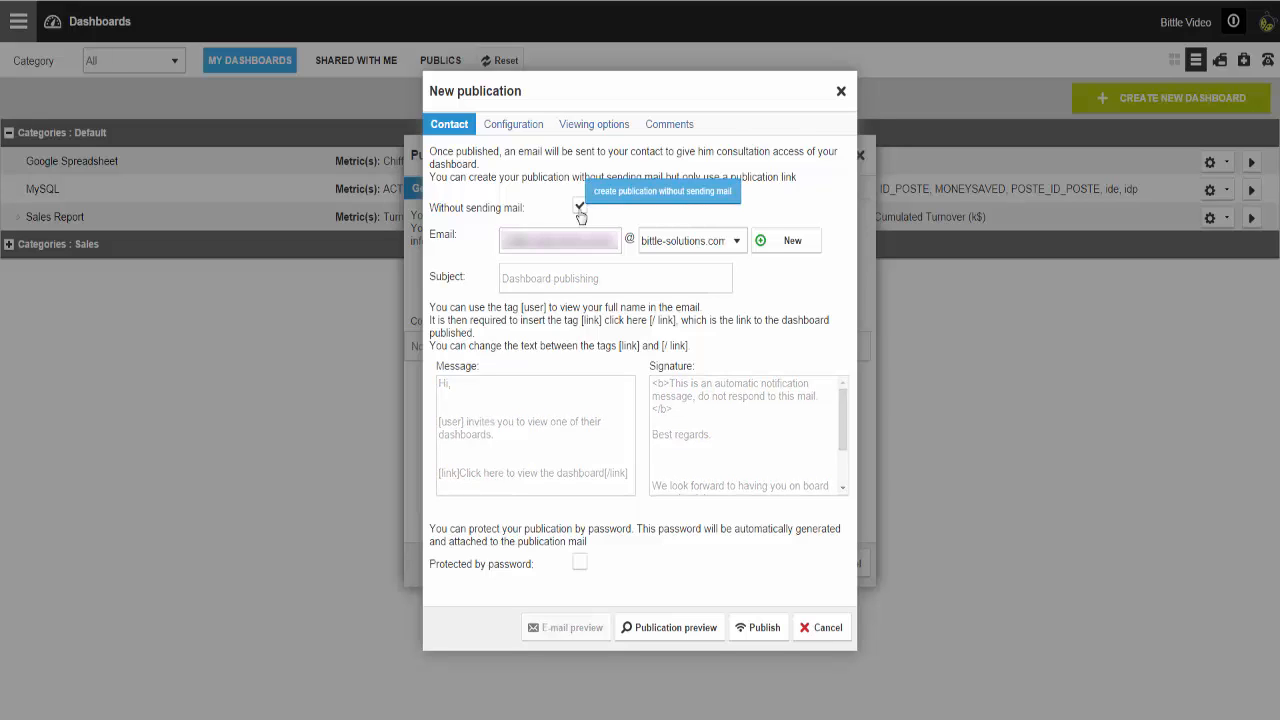
click(579, 209)
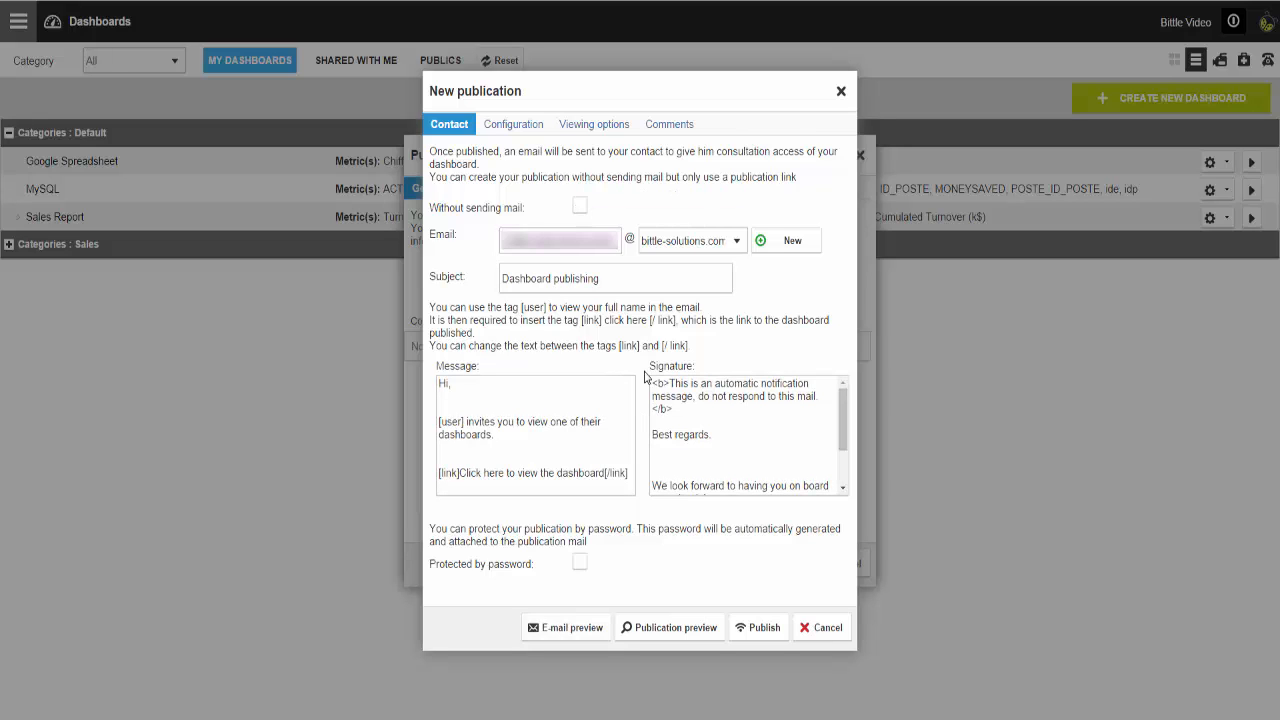
Exclude the Number of orders metric from the publication's default selection and apply the second entry under Sales Rep. as a default filter.
click(514, 124)
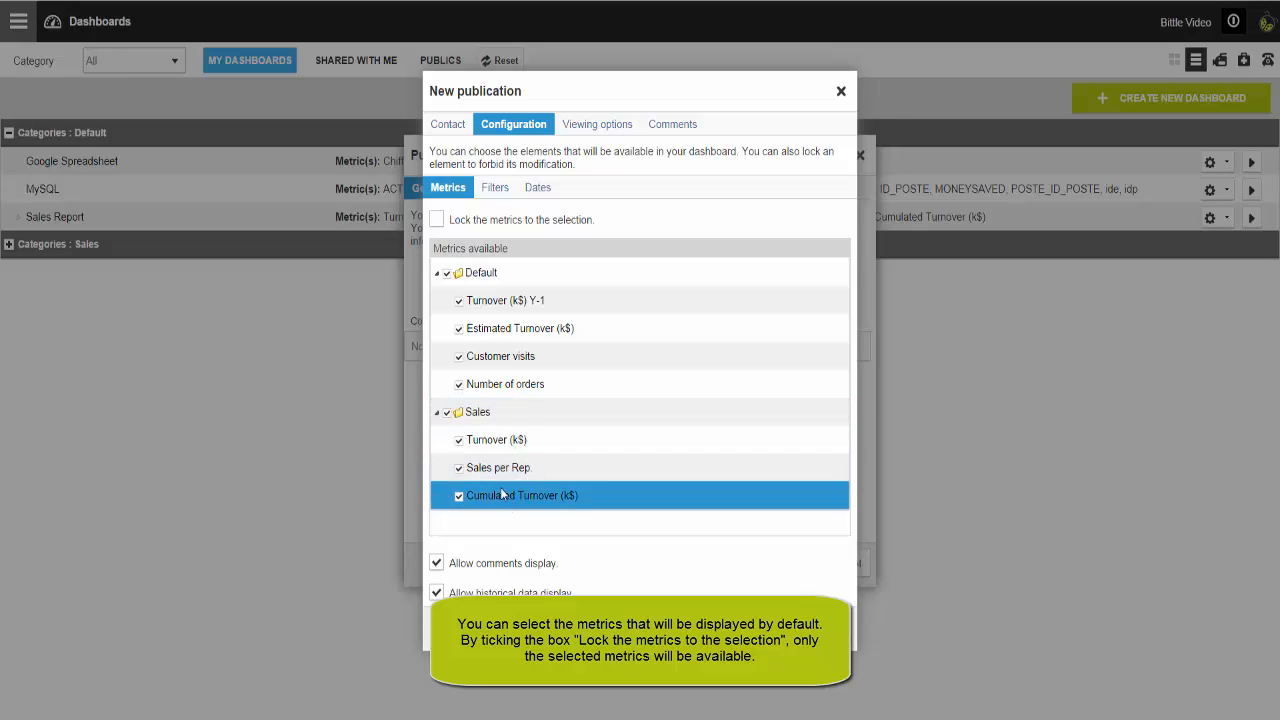
click(459, 386)
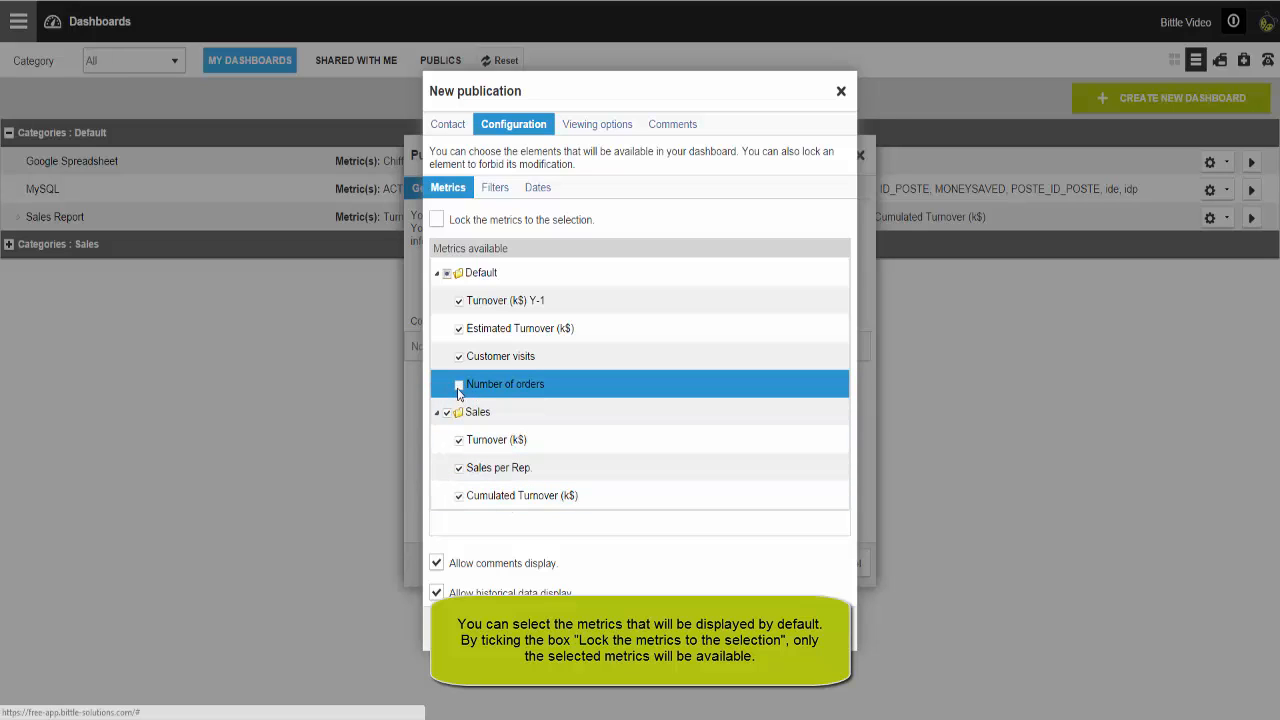
click(496, 190)
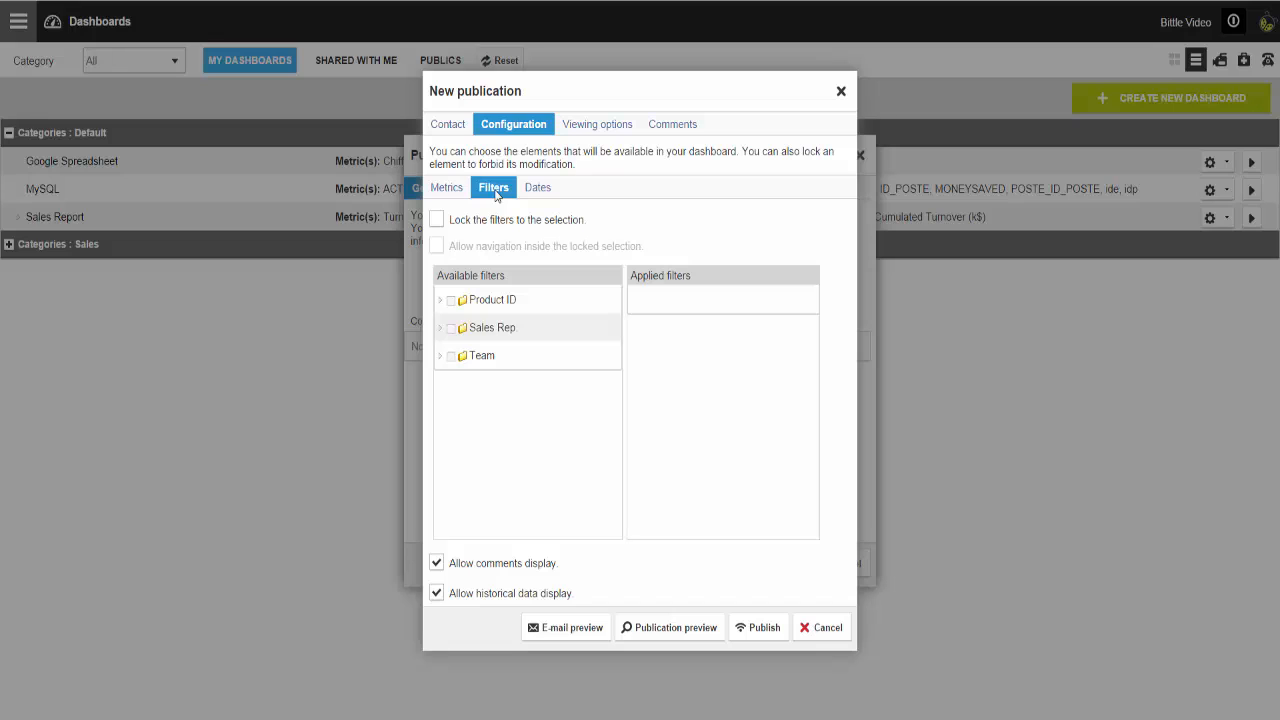
click(441, 331)
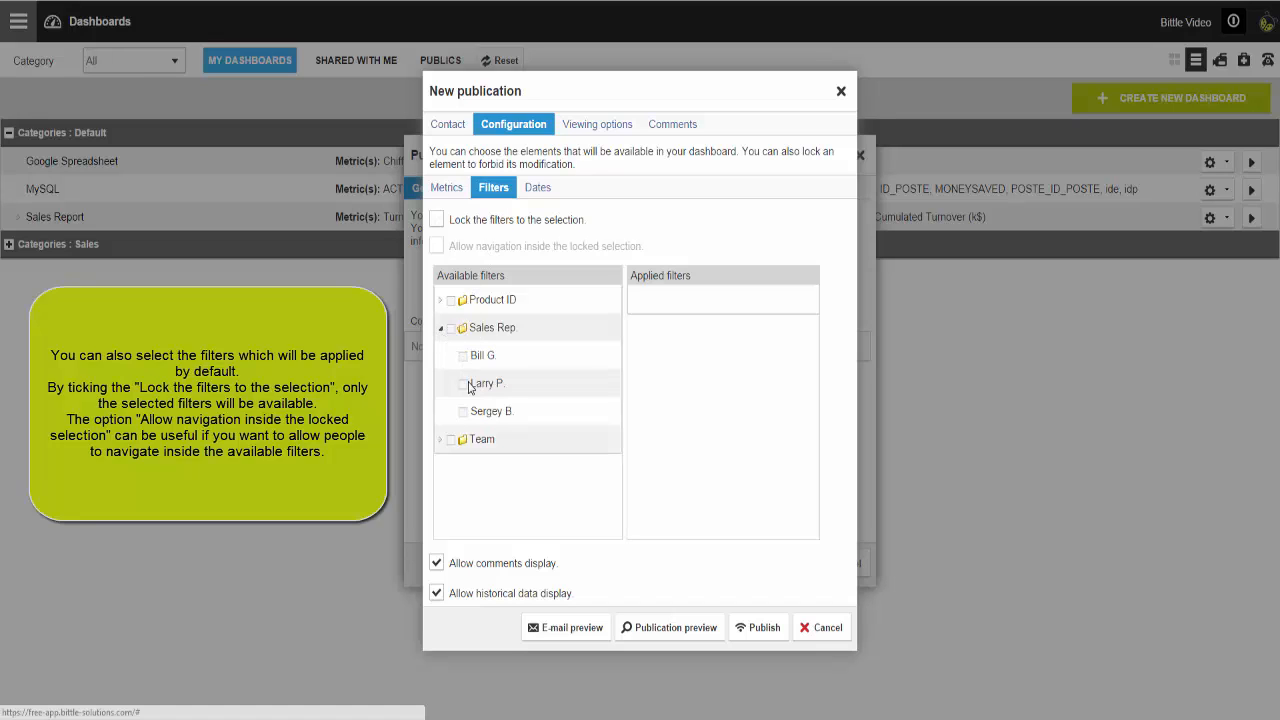
click(468, 387)
click(640, 300)
click(668, 330)
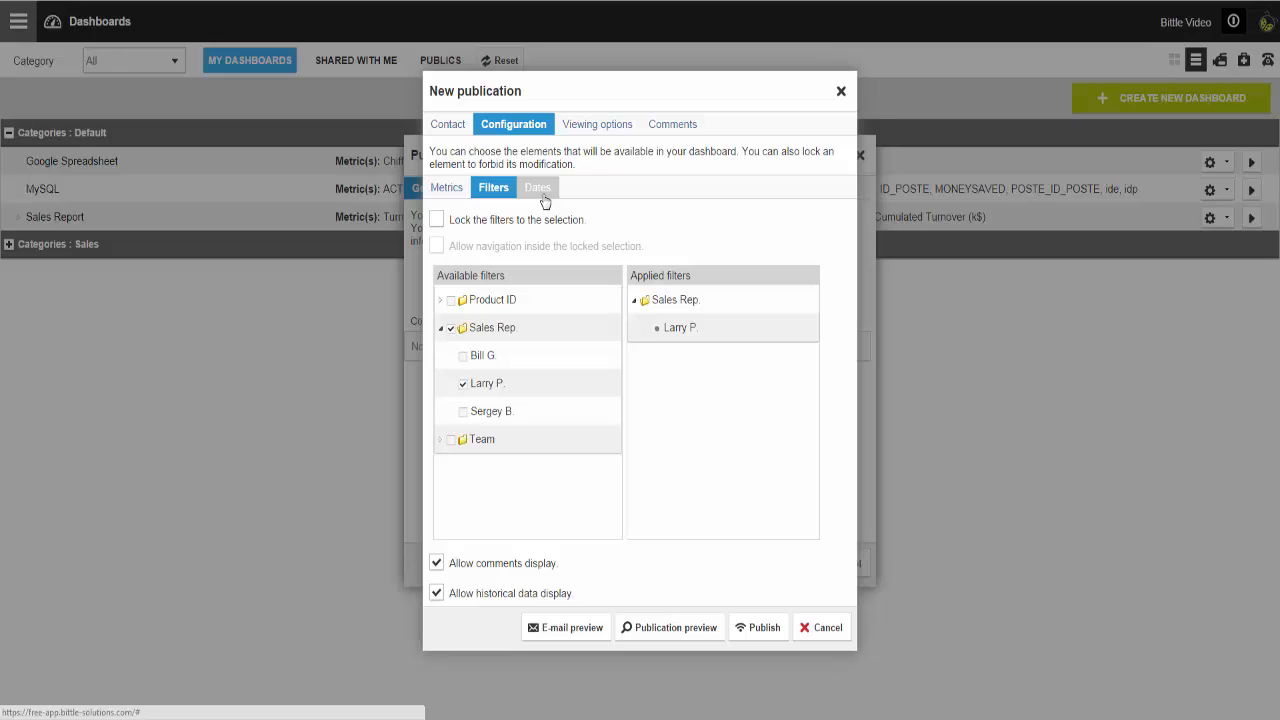
Replace the automatic last-month selection with months 05 and 06 of Q2 2010 and publish the dashboard.
click(540, 190)
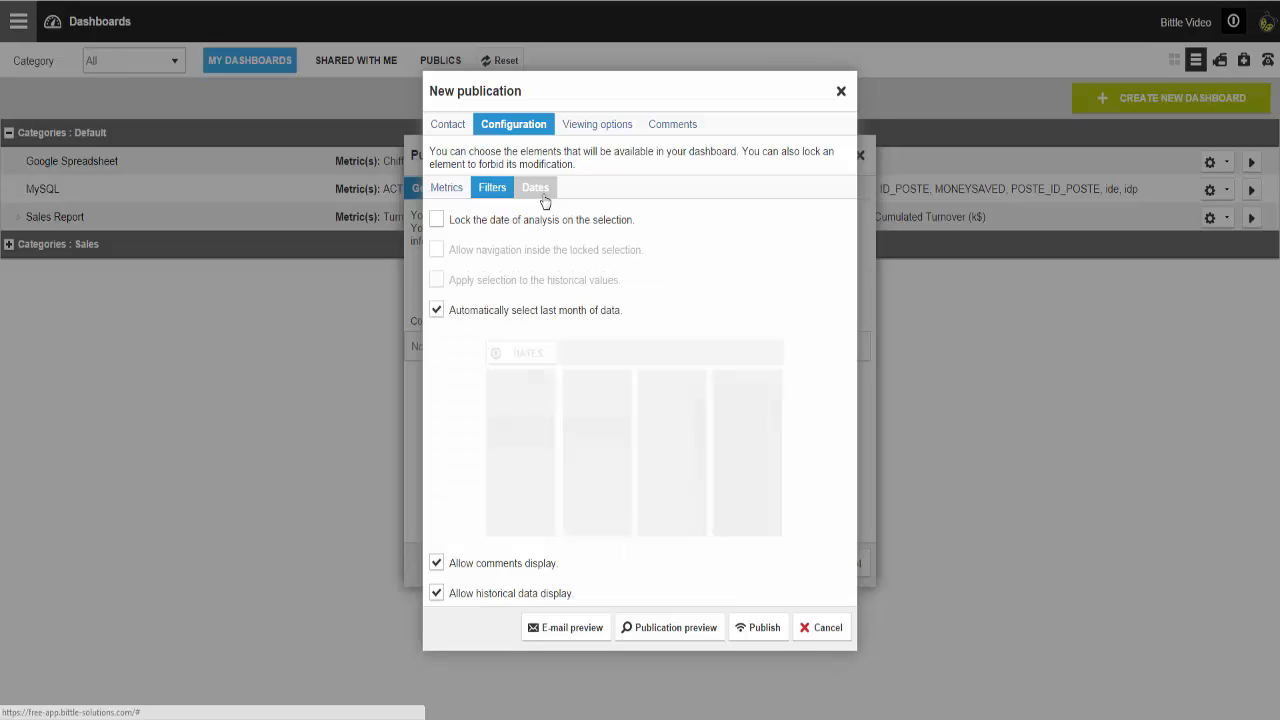
click(472, 316)
scroll(668, 434, down, 2)
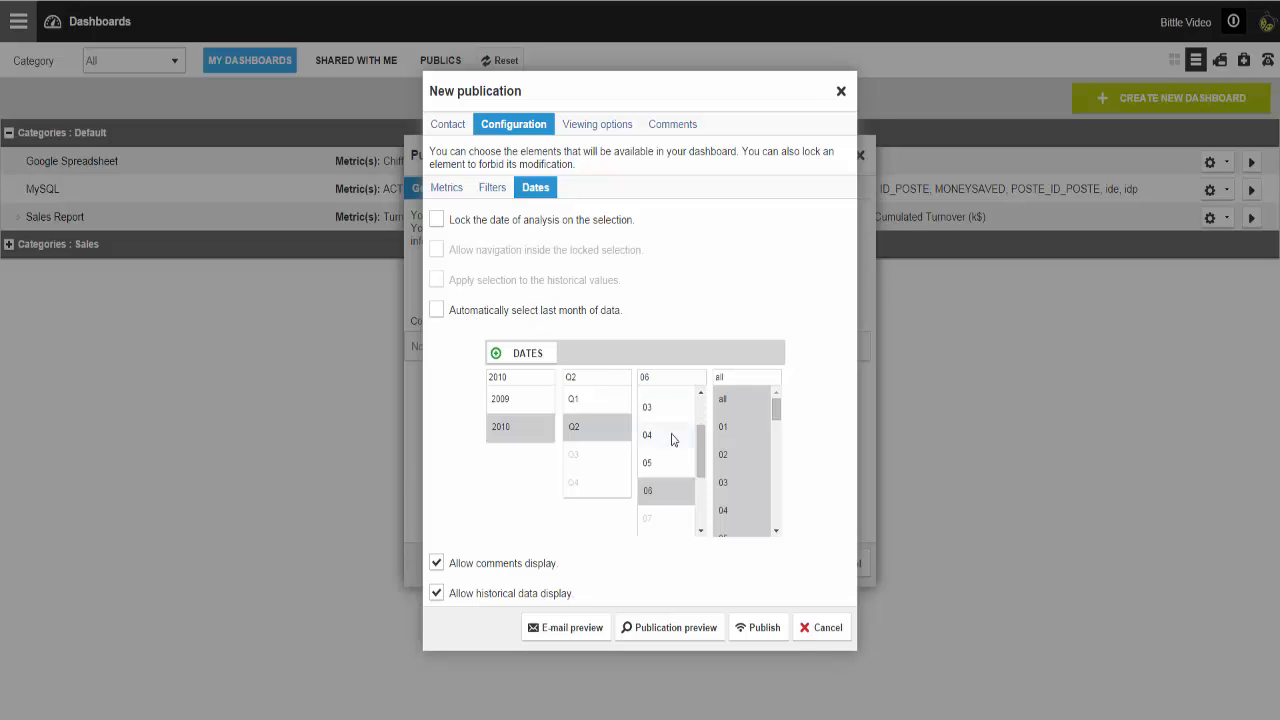
click(660, 470)
click(764, 627)
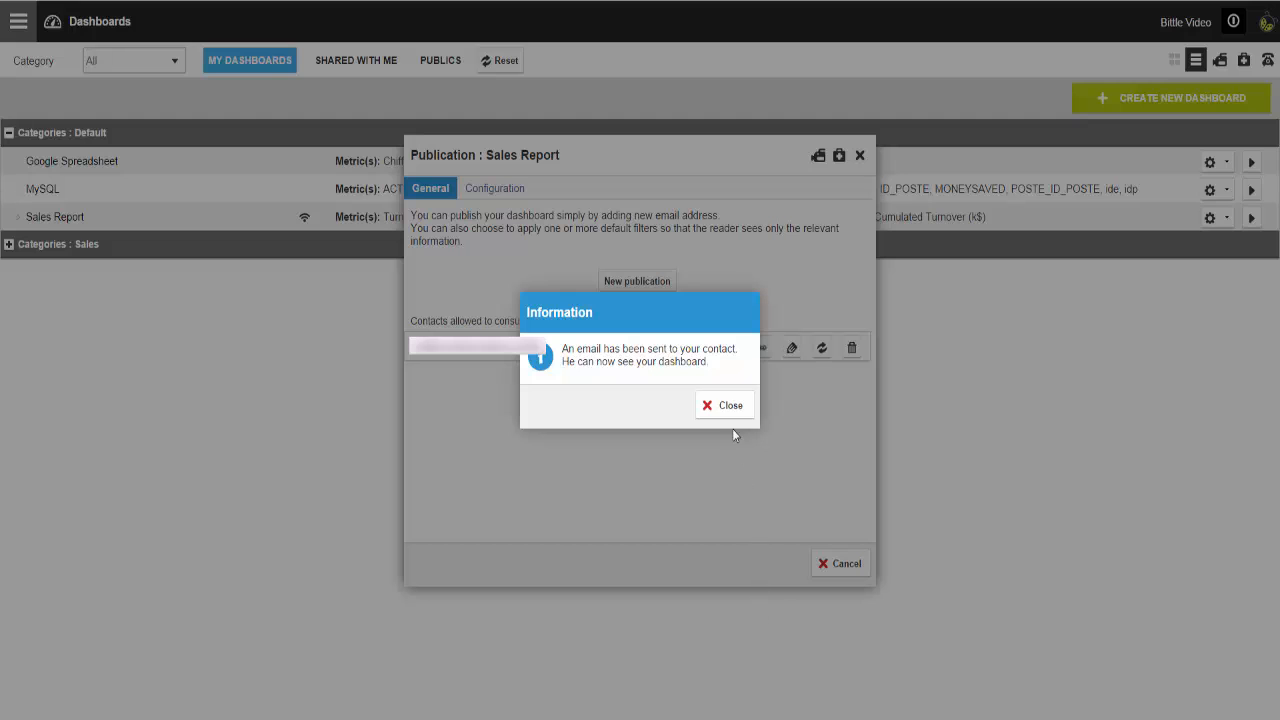
click(722, 405)
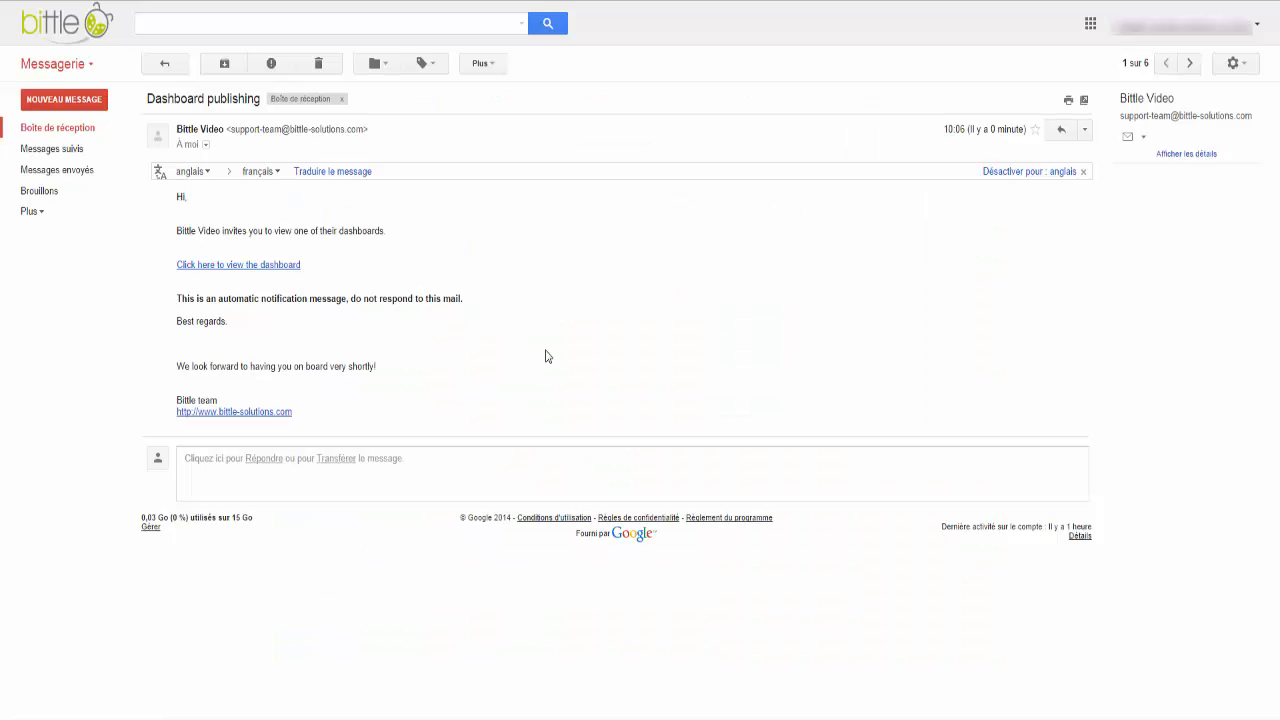
Open the published dashboard from the invitation e-mail and check that the Number of orders metric can be shown and hidden.
click(235, 266)
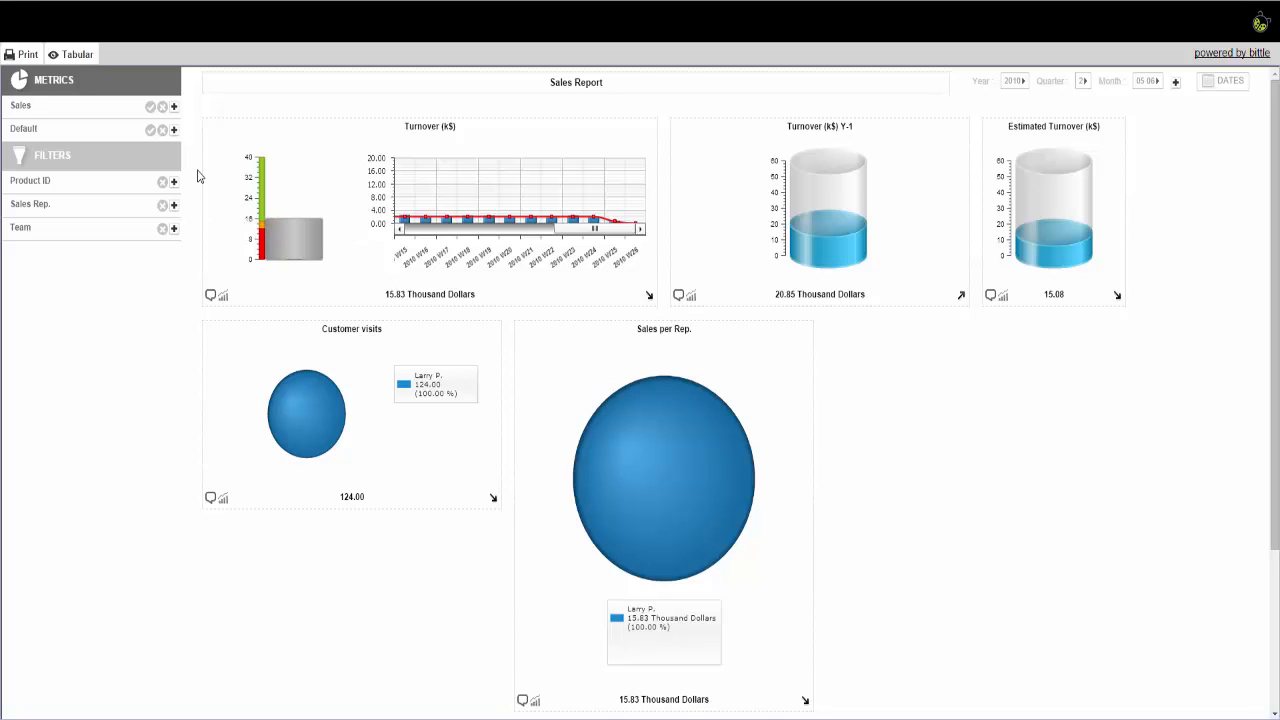
click(174, 108)
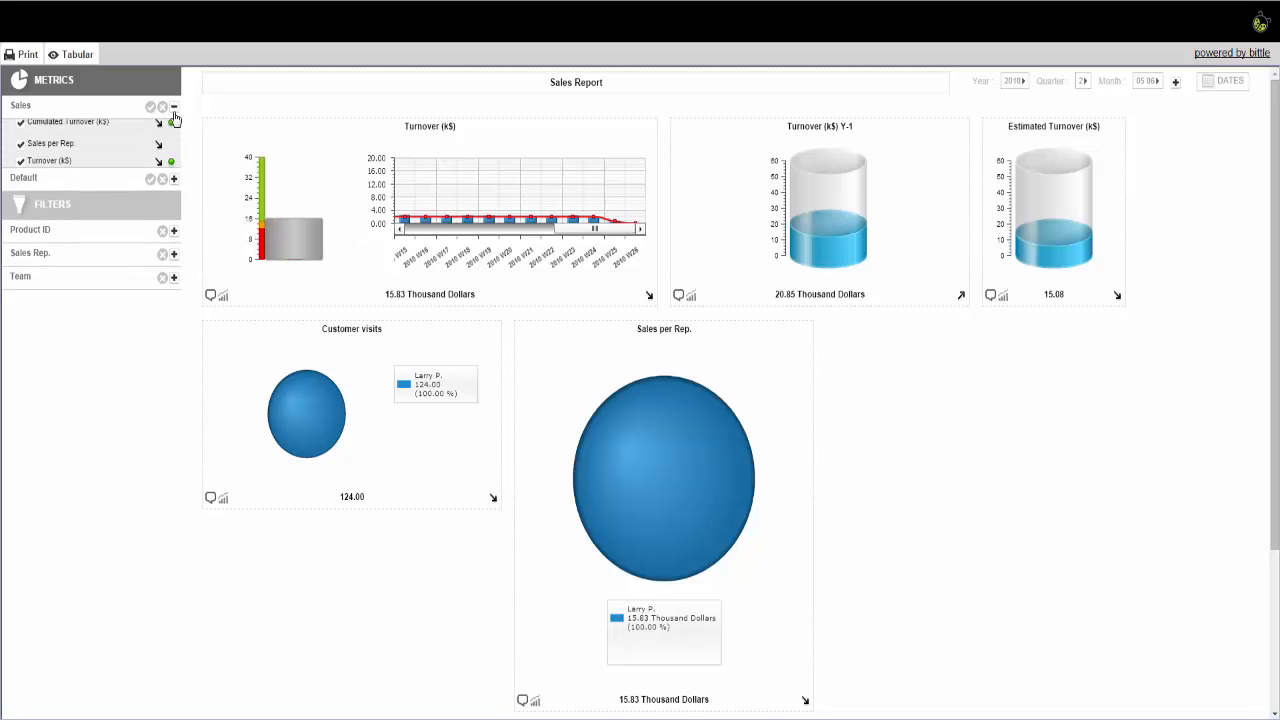
click(174, 184)
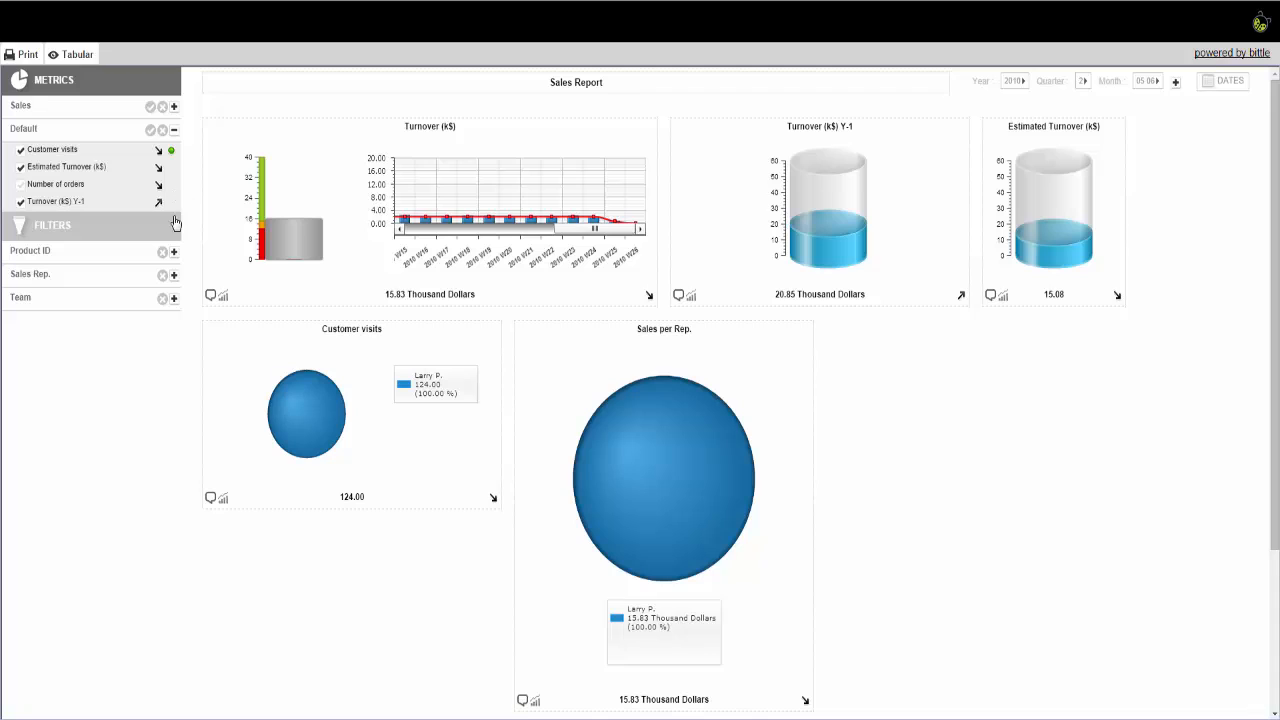
click(20, 188)
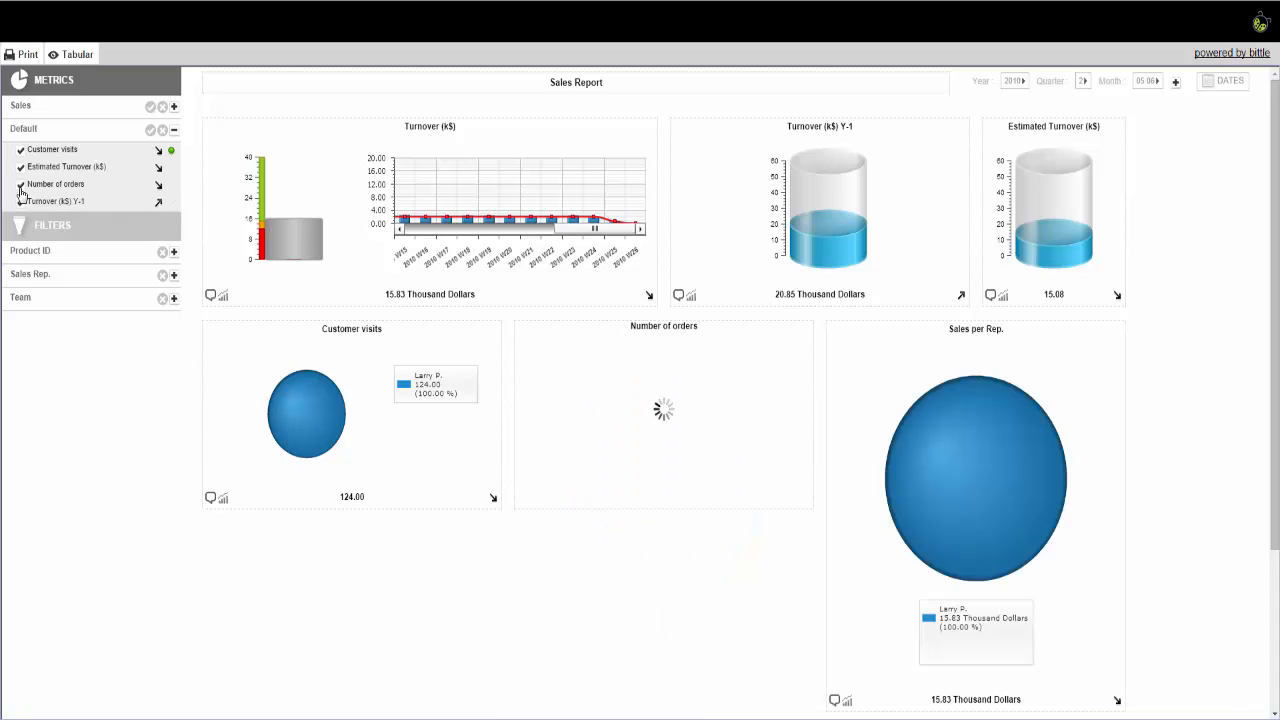
click(20, 188)
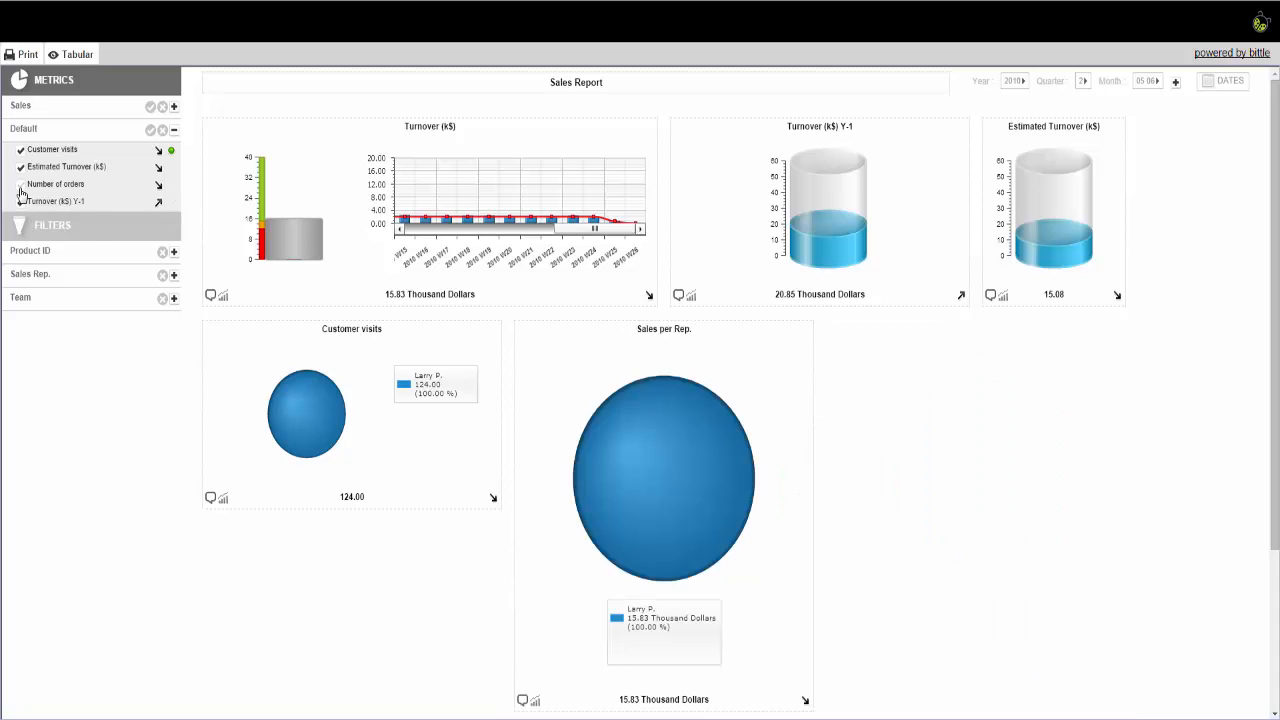
Add the other two sales reps to the published dashboard's Sales Rep. filter and check which months can be chosen.
click(174, 277)
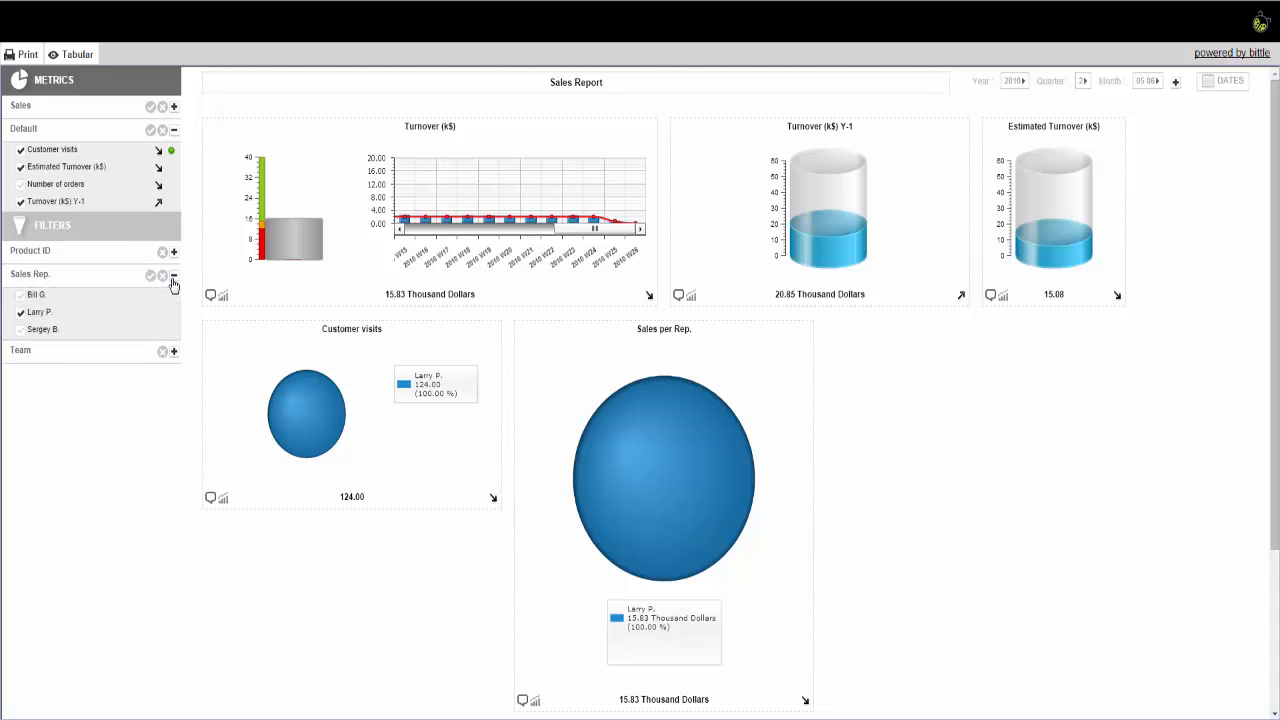
click(21, 295)
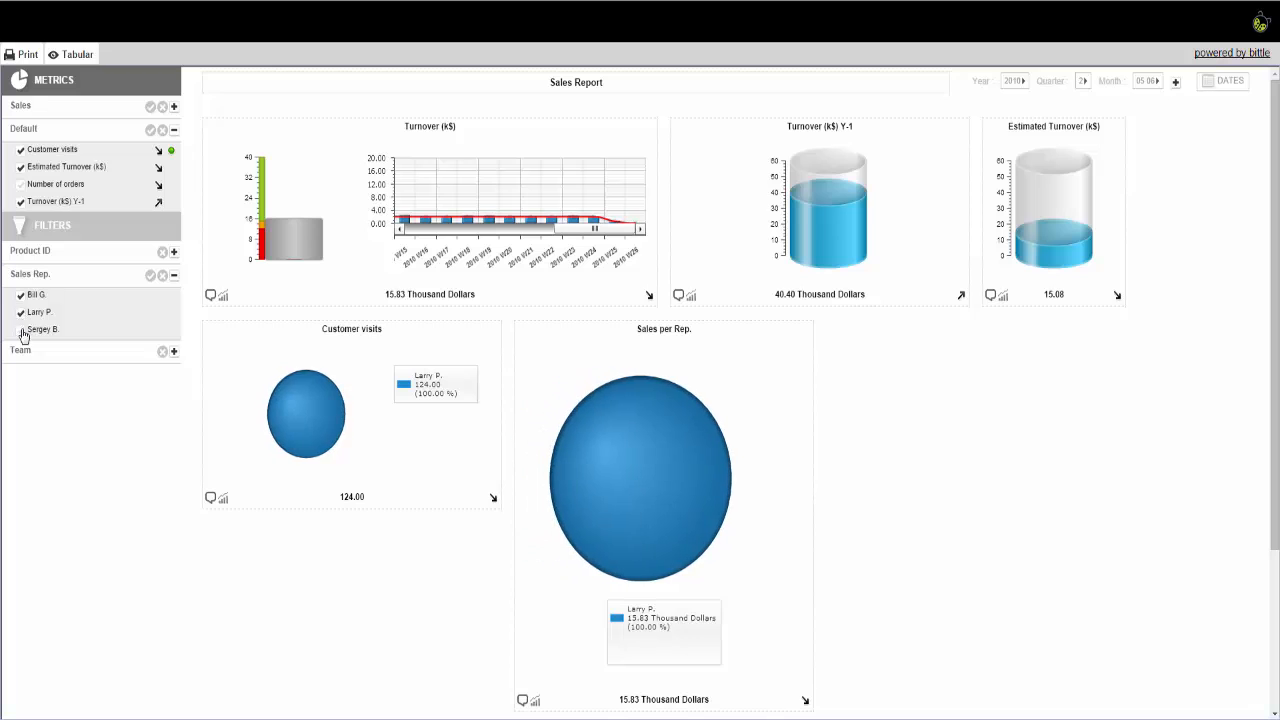
click(21, 329)
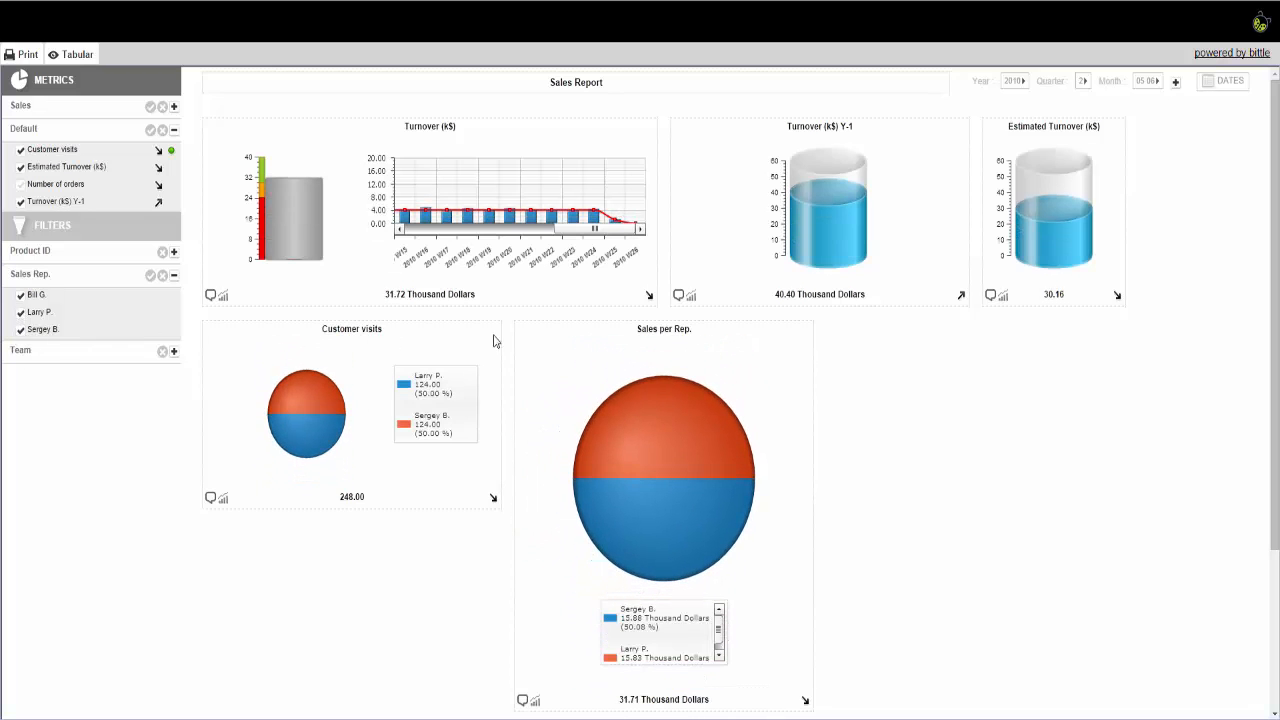
click(1157, 82)
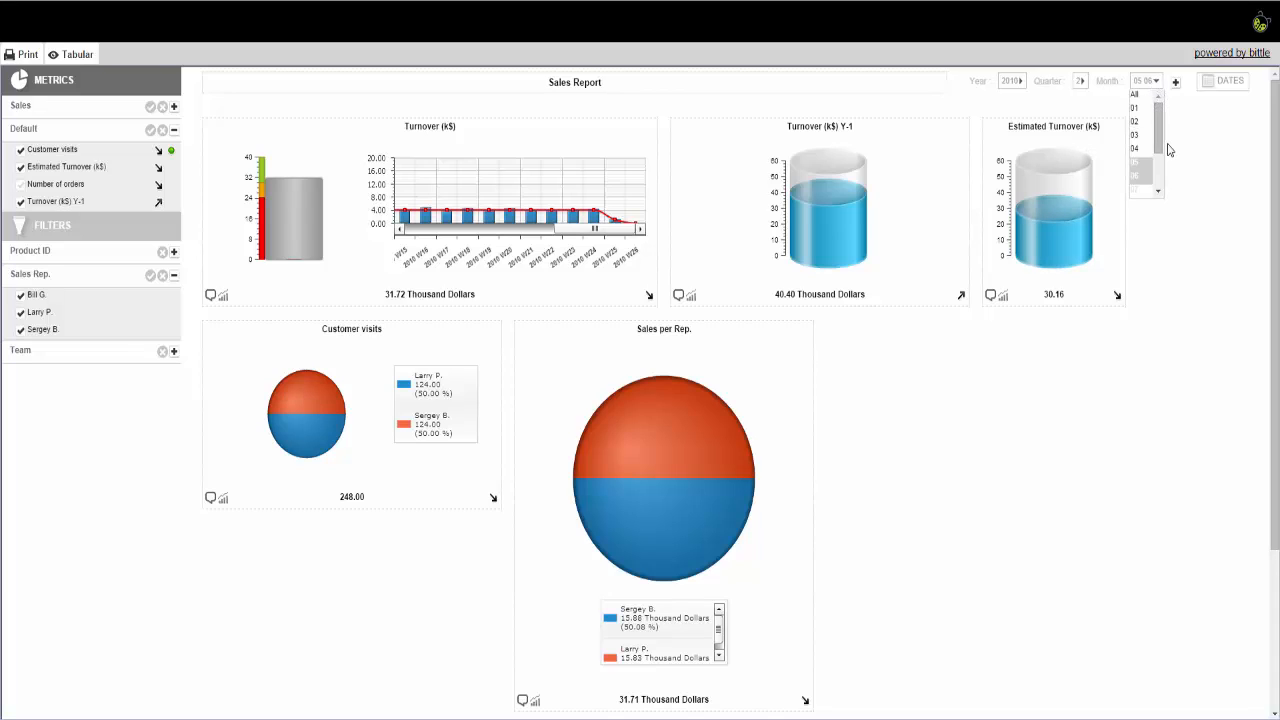
click(1158, 84)
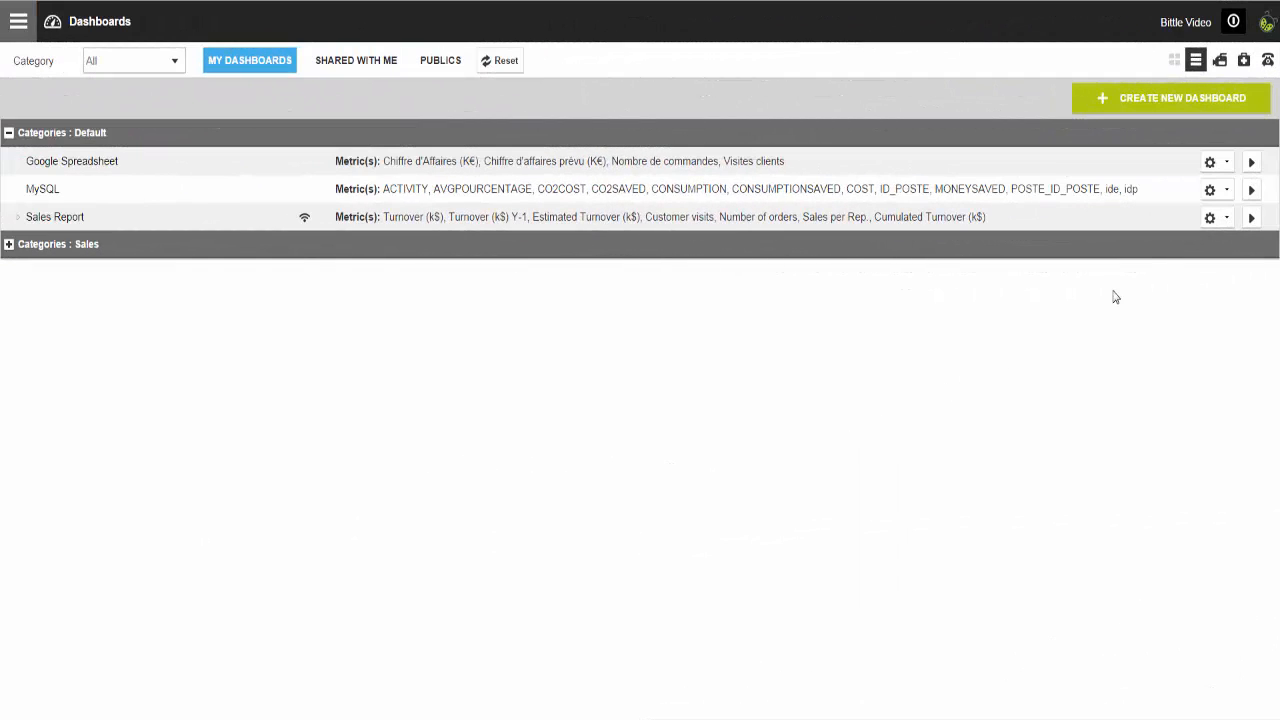
Reopen the Sales Report publication for editing and lock its metrics to the selection.
click(1209, 217)
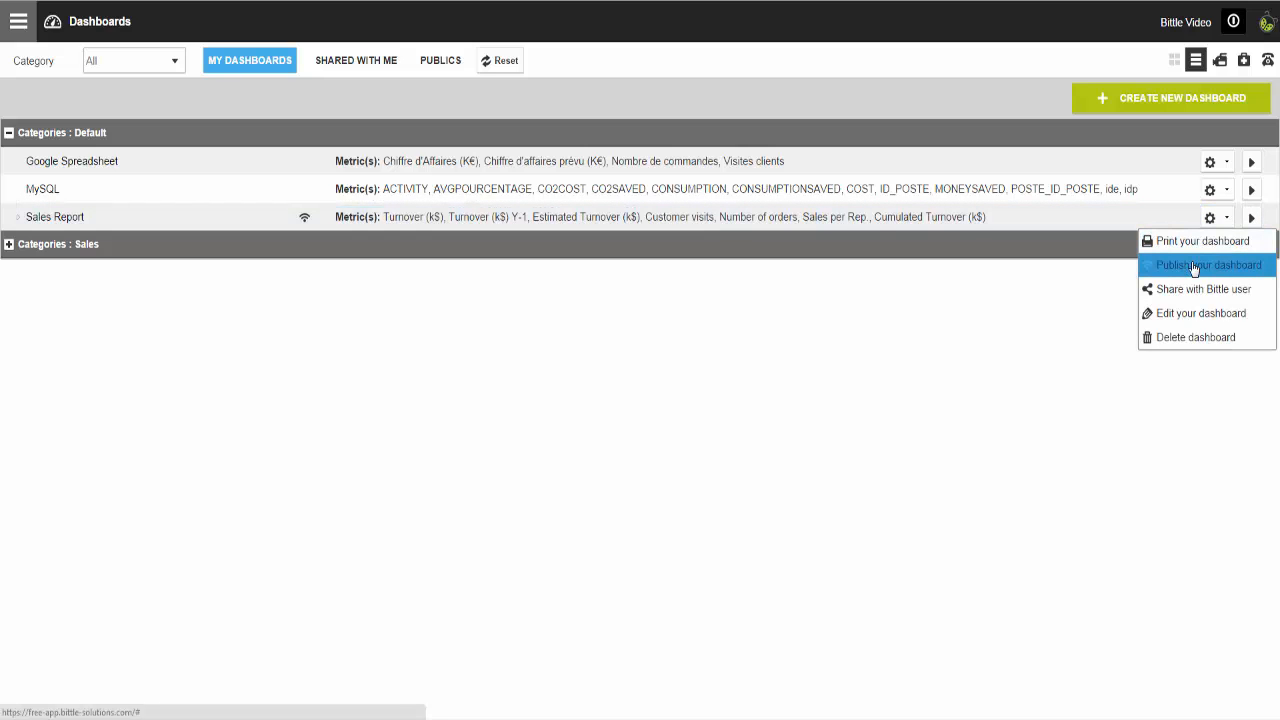
click(1193, 266)
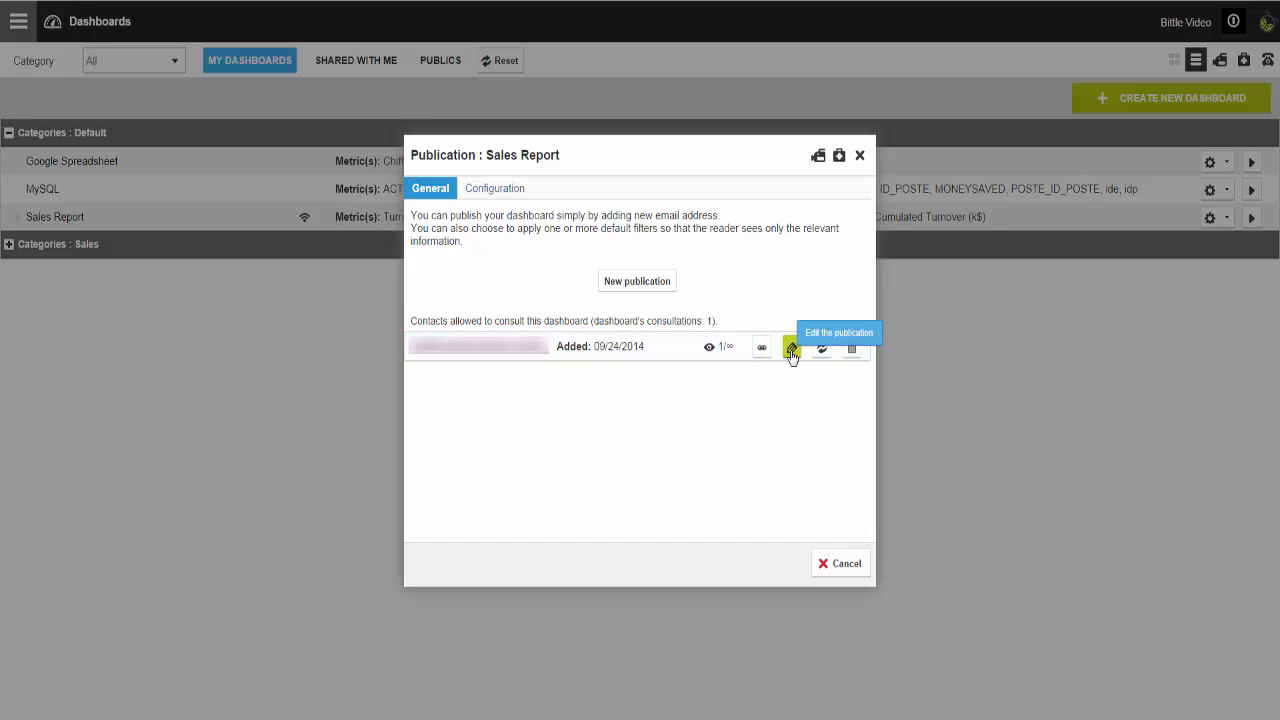
click(791, 350)
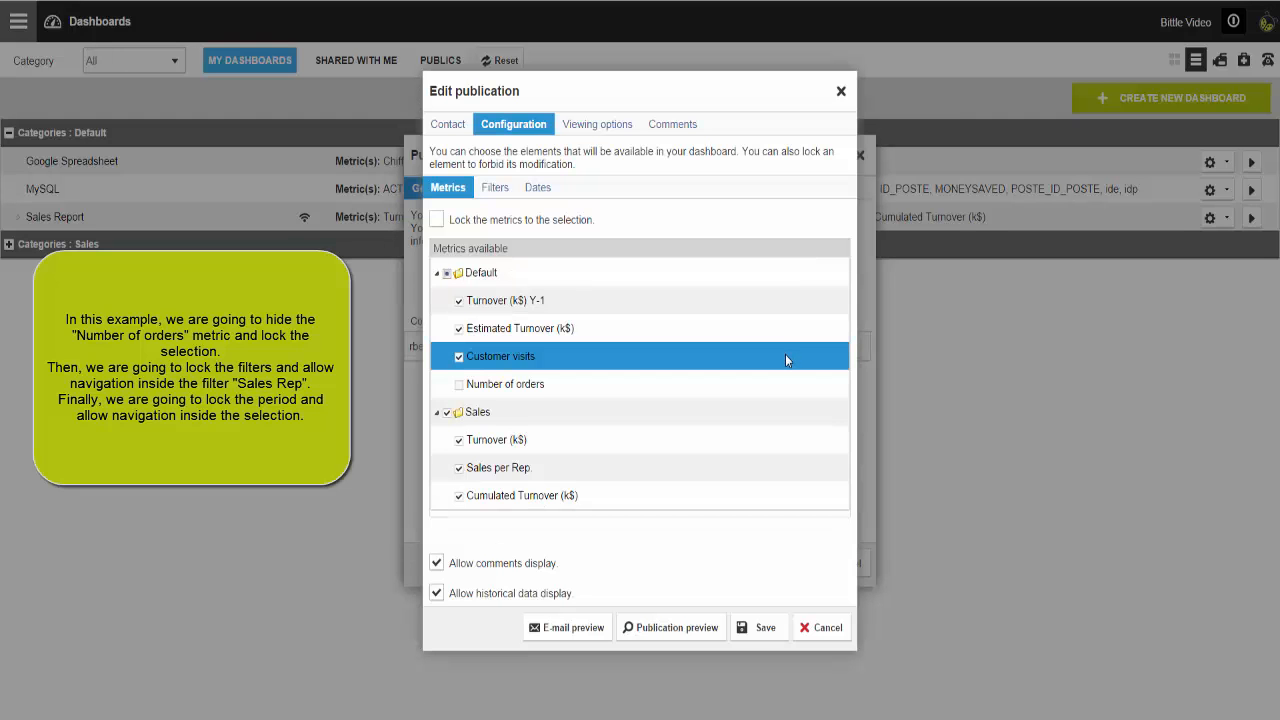
click(438, 222)
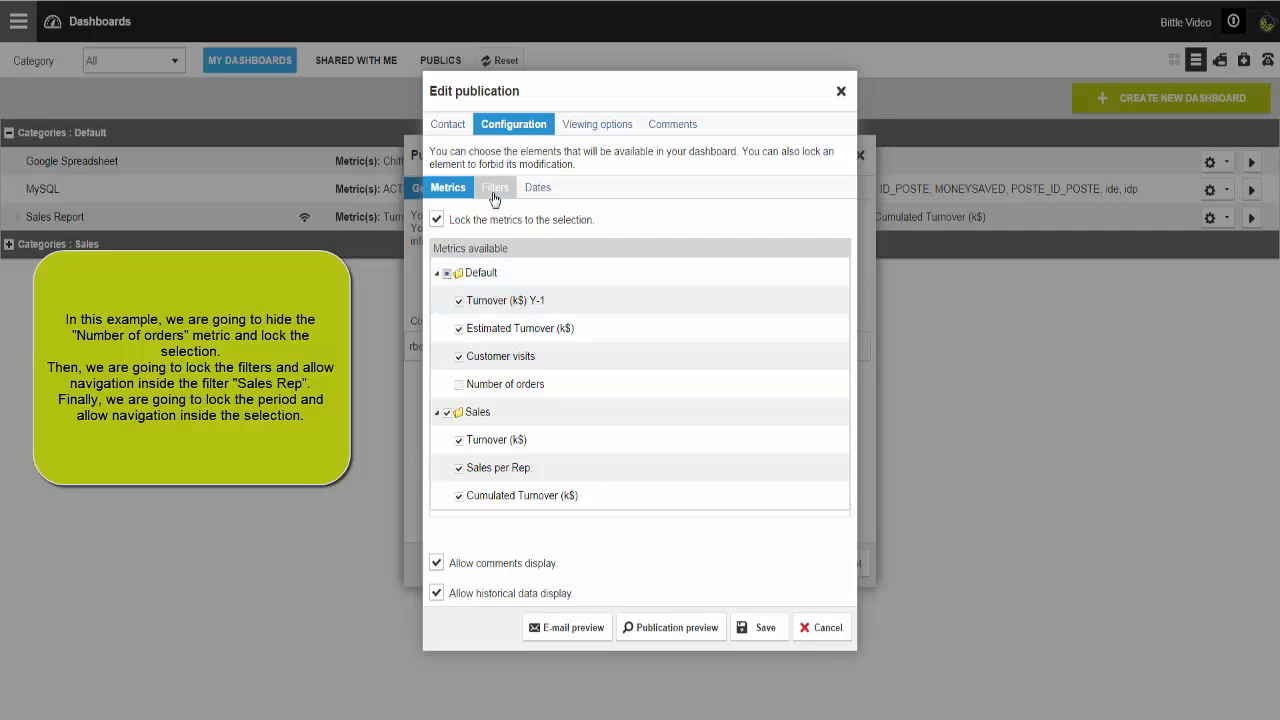
Lock the publication's filters to the Sales Rep. selection and allow navigation inside the locked selection.
click(493, 190)
click(437, 220)
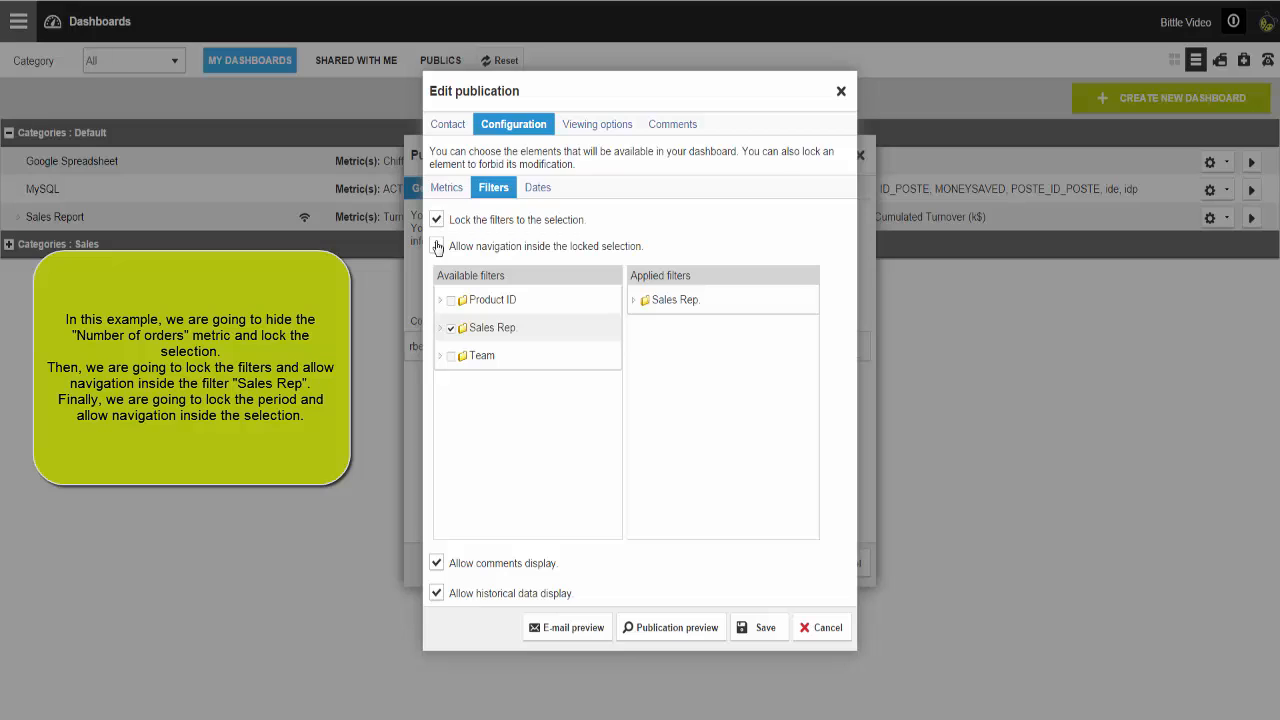
click(437, 247)
click(440, 328)
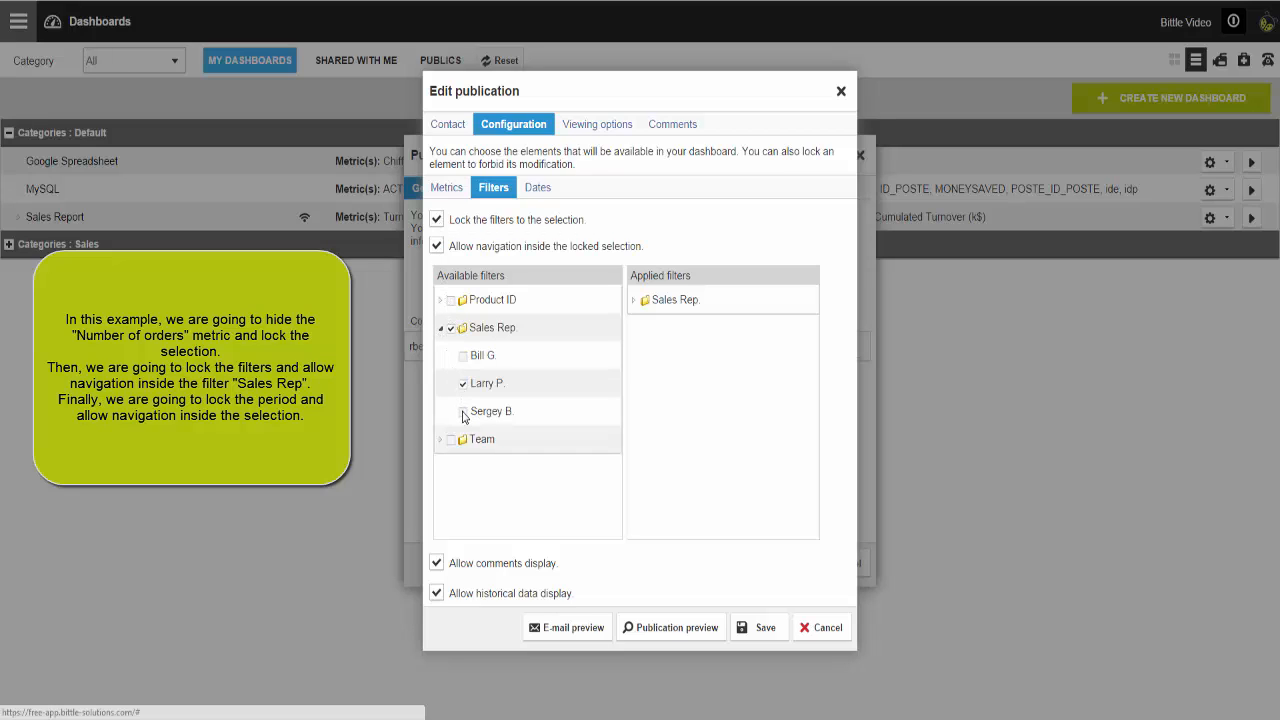
Lock the date of analysis on the selection with navigation allowed inside it, set the historical and comment display options, and save the publication.
click(530, 190)
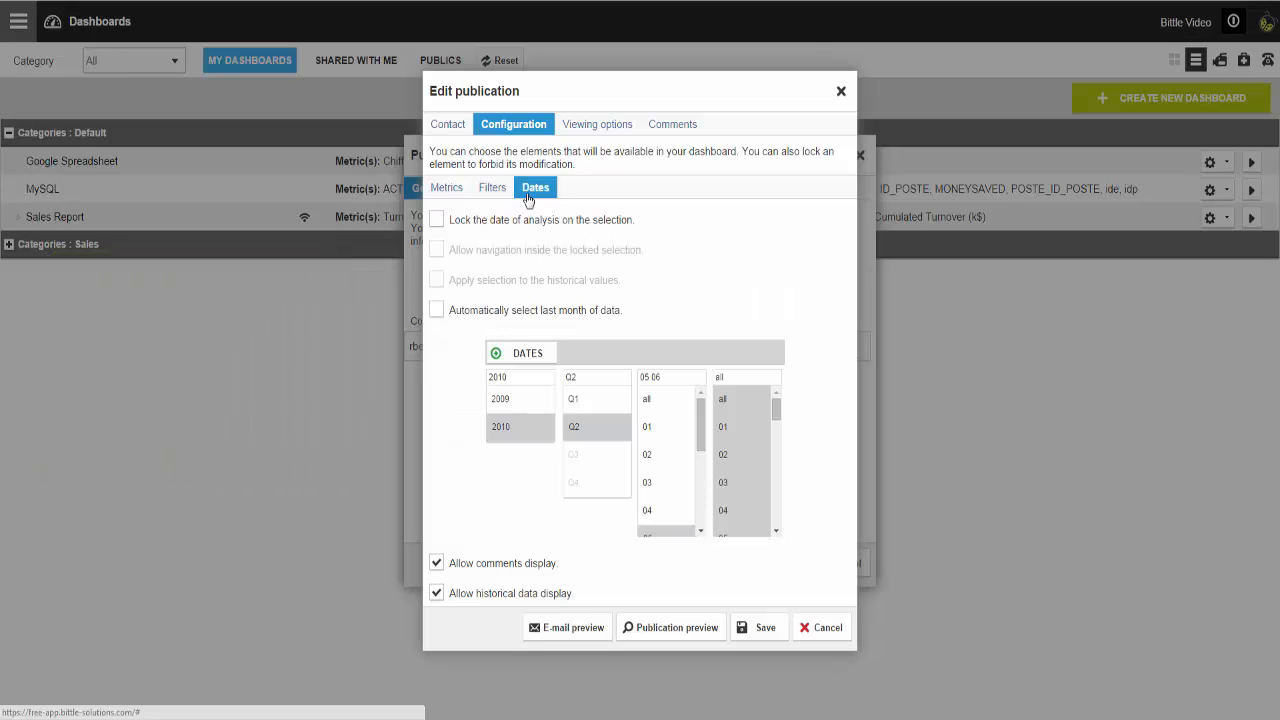
click(449, 226)
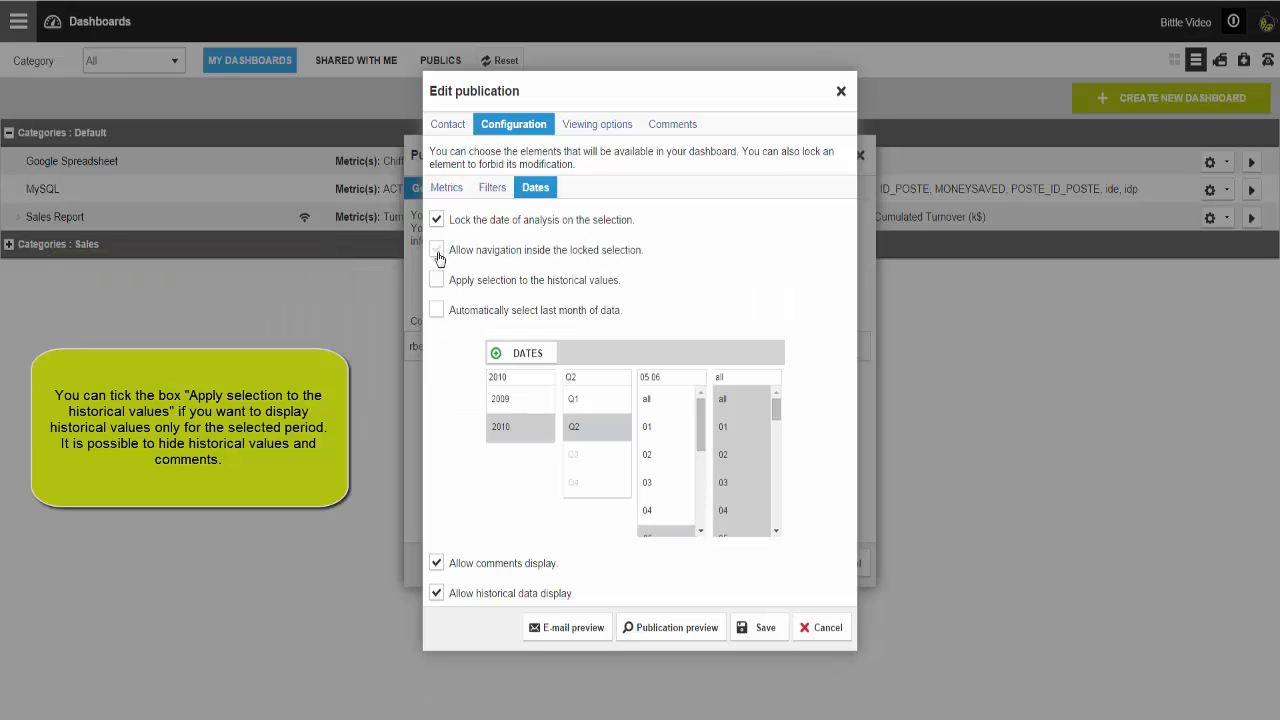
click(437, 281)
click(437, 563)
click(437, 593)
click(762, 627)
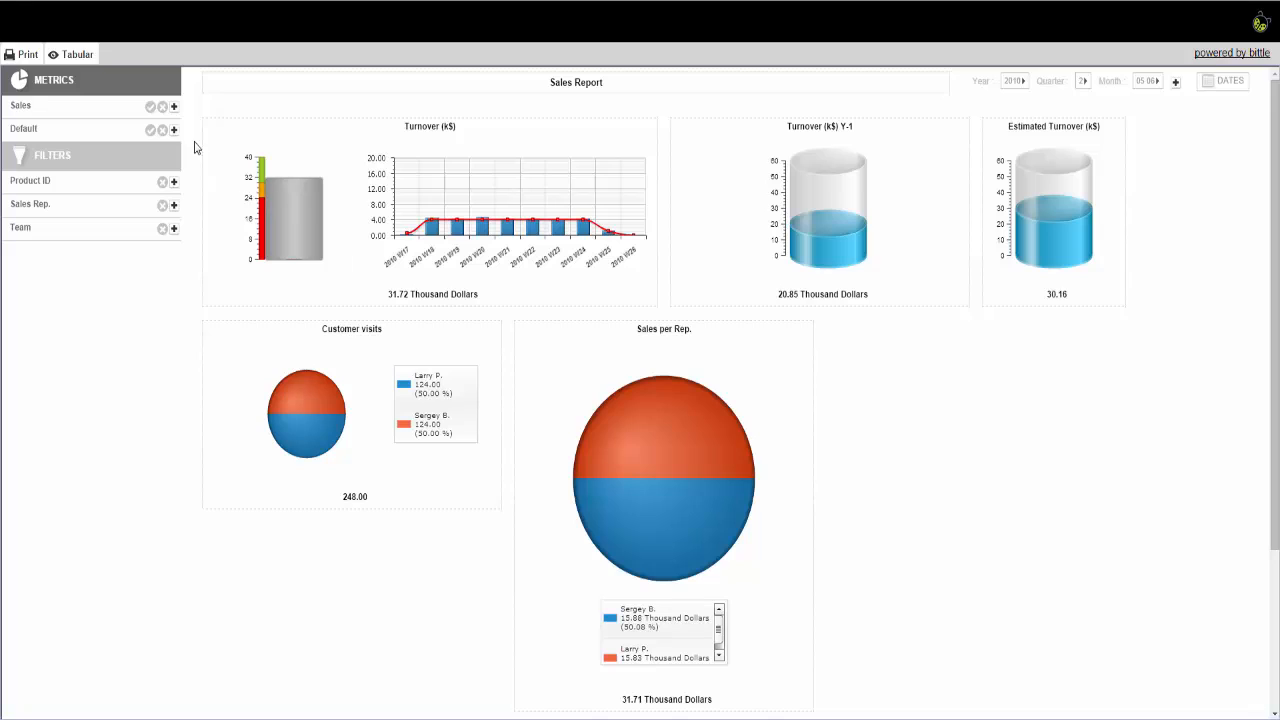
Expand the published dashboard's Default metrics and Sales Rep. filter to check which entries are offered.
click(173, 106)
click(174, 183)
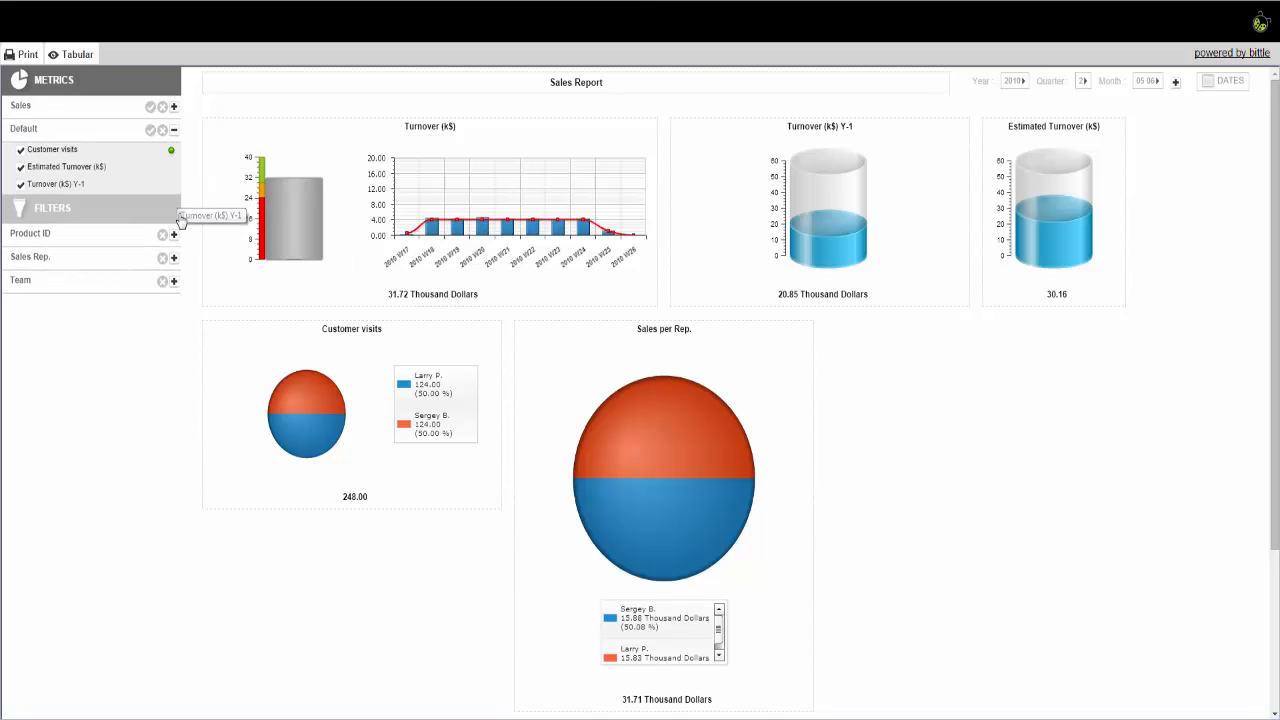
click(174, 259)
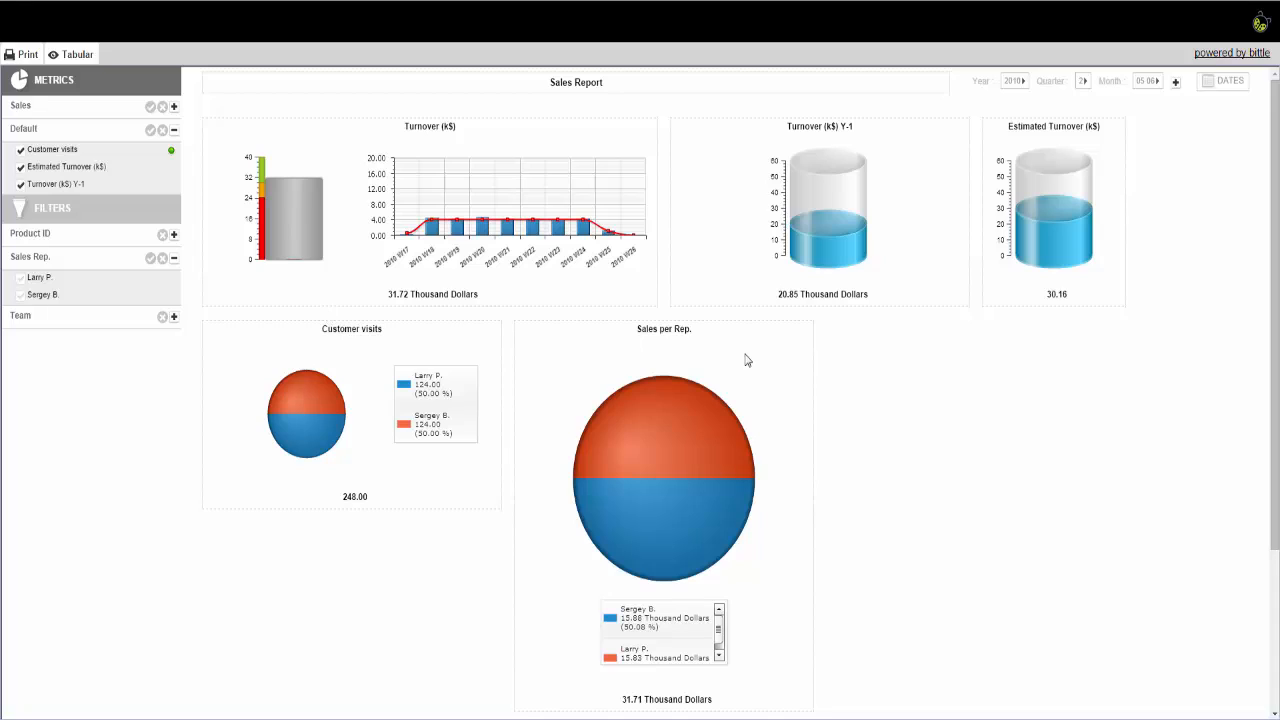
Look through the published dashboard's month list to check which months can be chosen, and close it.
click(1158, 84)
scroll(1140, 142, down, 2)
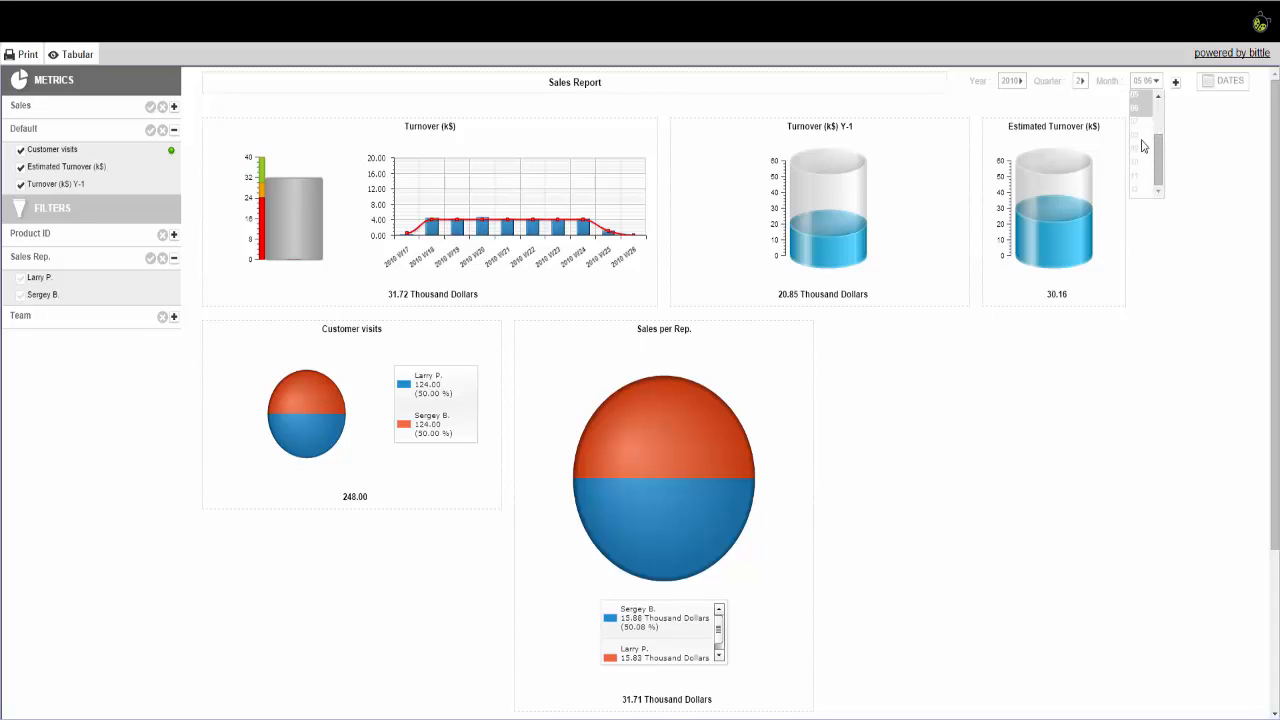
scroll(1143, 150, up, 2)
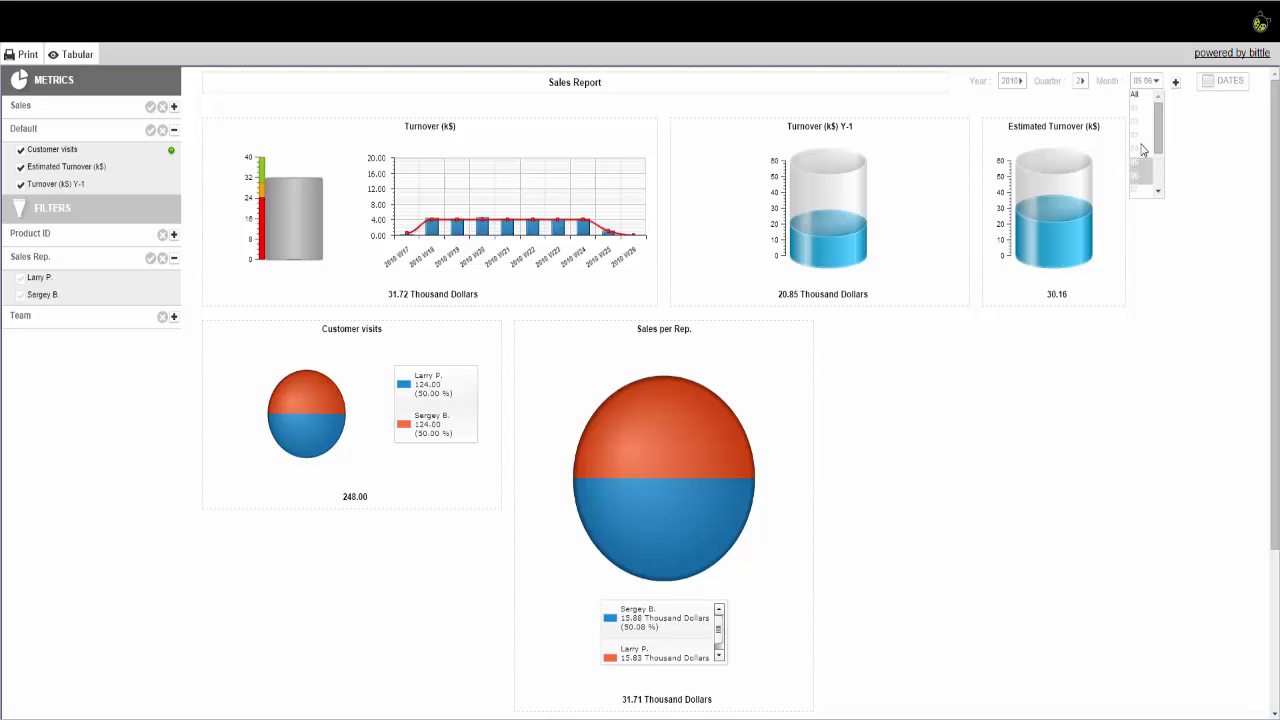
click(862, 387)
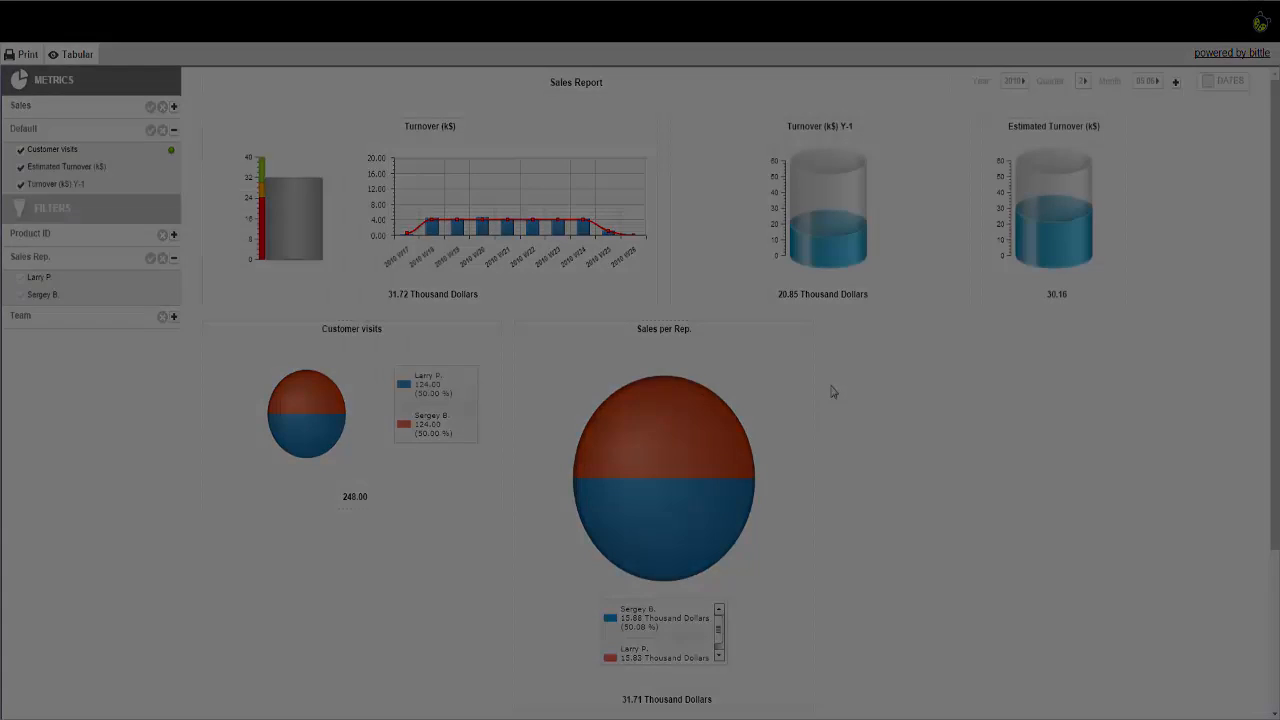